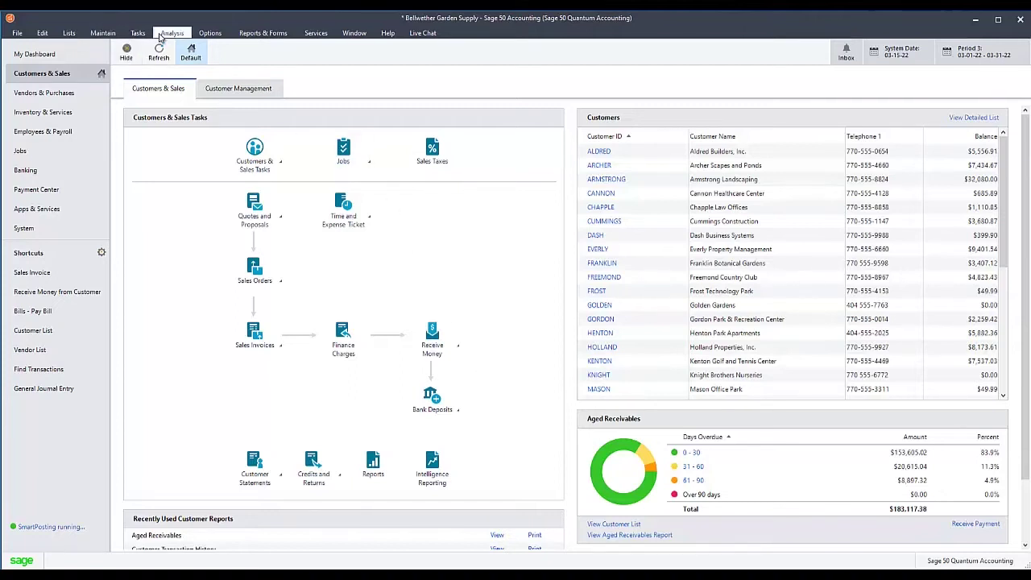
- Change the accounting period to 01 - Jan 01, 2022 to Jan 31, 2022 without printing invoices or checks
{"action": "left_click", "coordinate": [143, 34]}
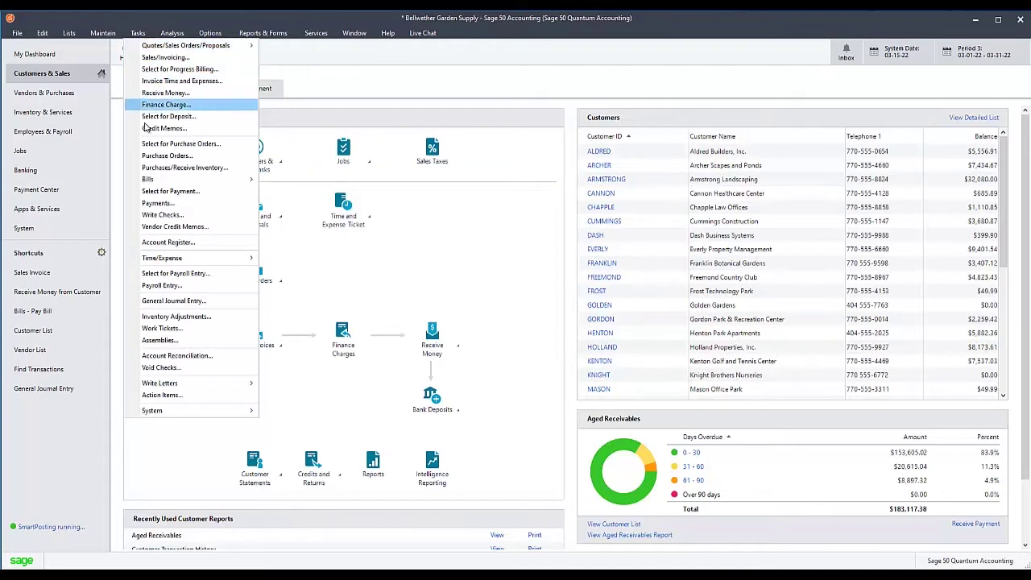
{"action": "mouse_move", "coordinate": [143, 418]}
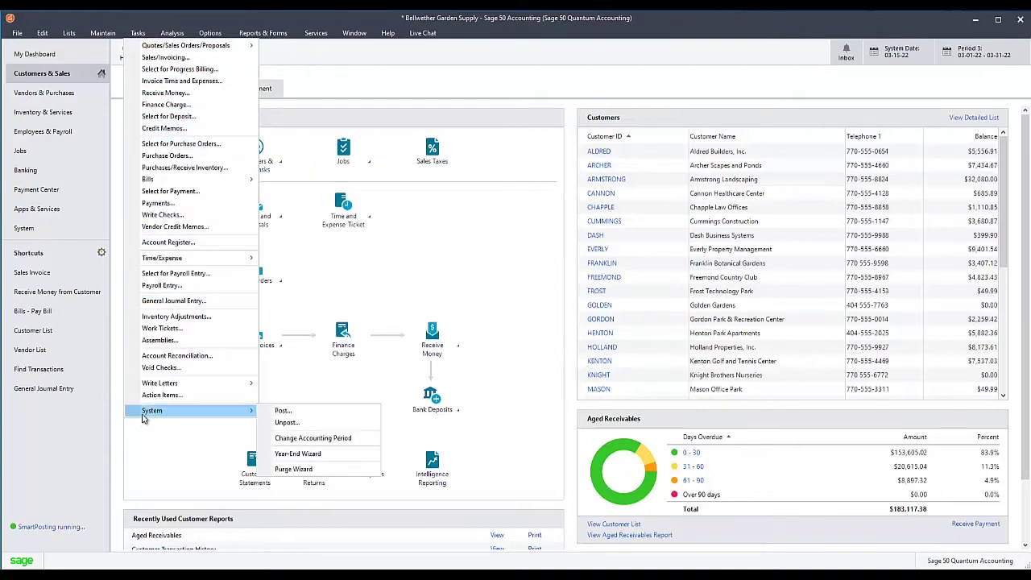
{"action": "left_click", "coordinate": [298, 439]}
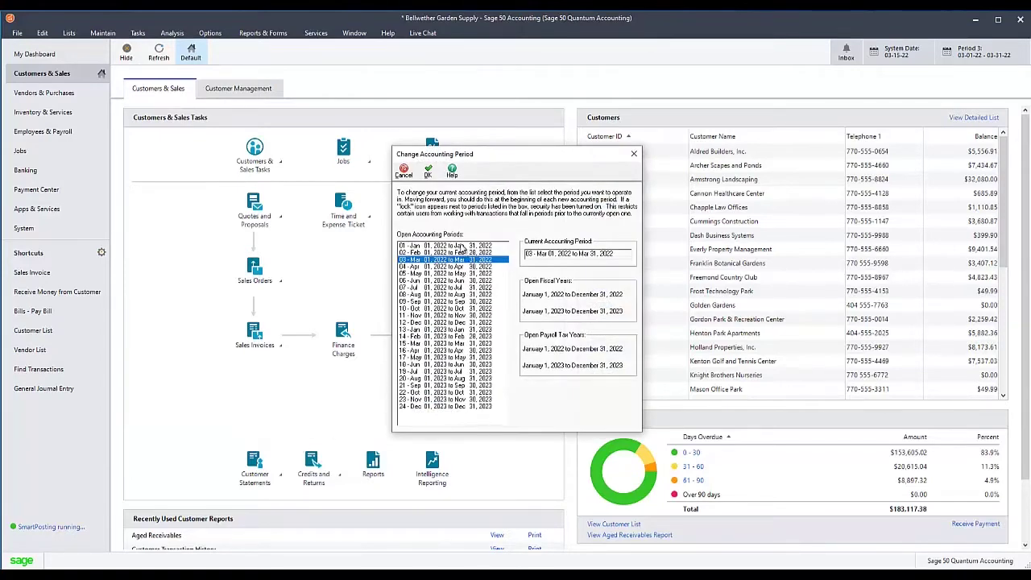
{"action": "left_click", "coordinate": [462, 245]}
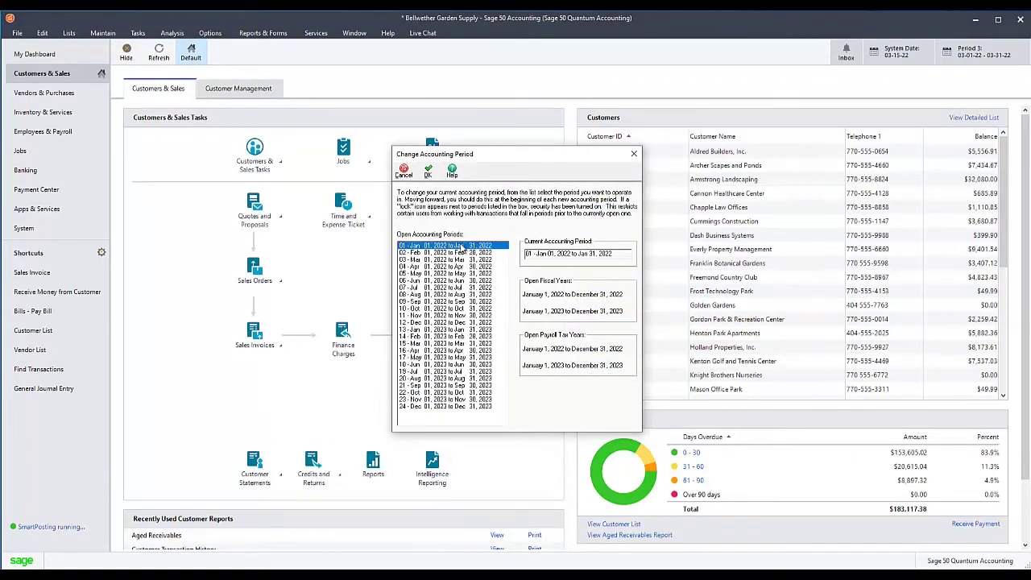
{"action": "left_click", "coordinate": [427, 170]}
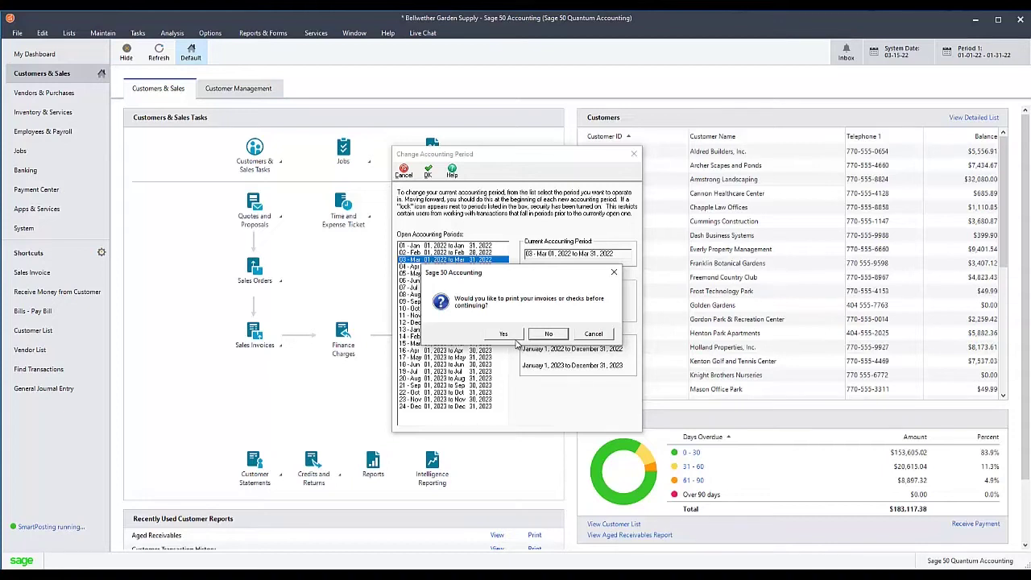
{"action": "left_click", "coordinate": [549, 335]}
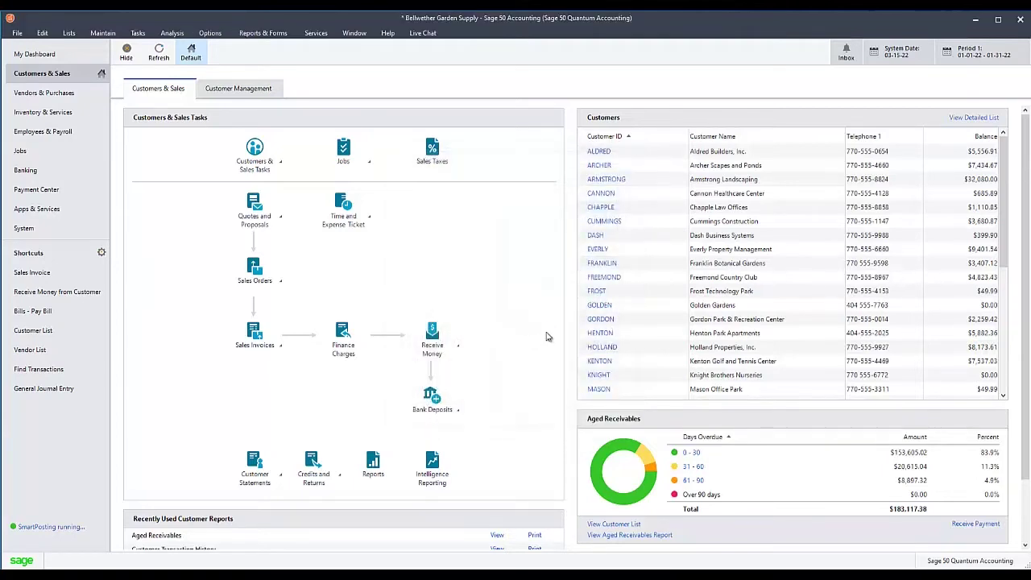
{"action": "left_click", "coordinate": [541, 322]}
- Start the Integrity Check and back up the company data as "pre-test backup 9_10_2021" before continuing
{"action": "left_click", "coordinate": [386, 34]}
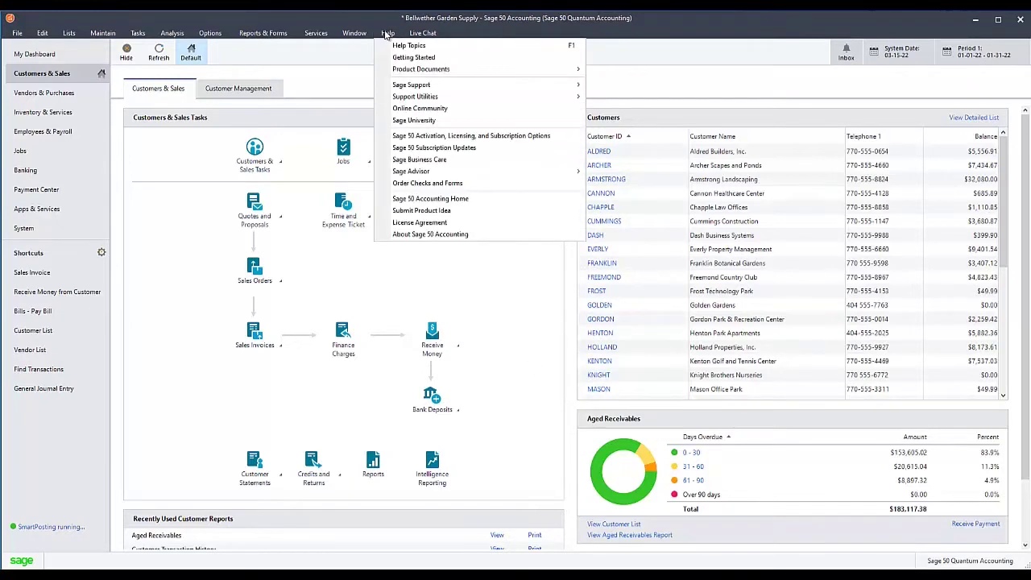
{"action": "mouse_move", "coordinate": [405, 100]}
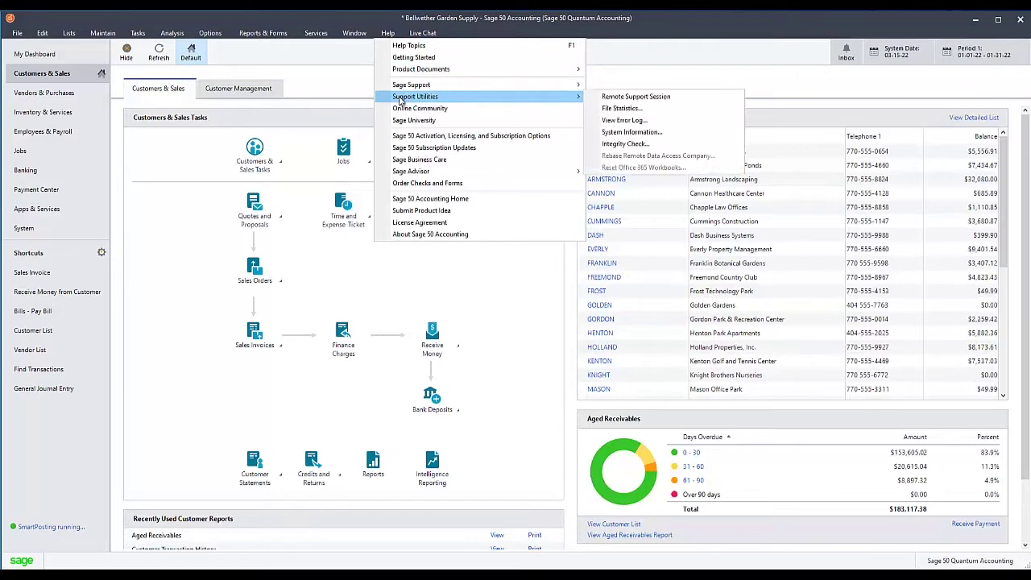
{"action": "left_click", "coordinate": [625, 144]}
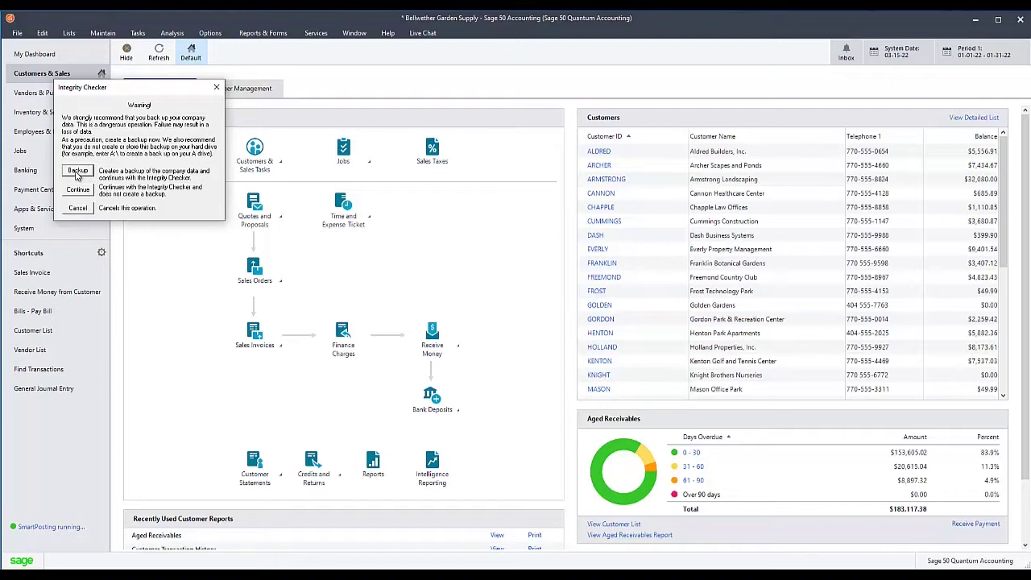
{"action": "left_click", "coordinate": [78, 172]}
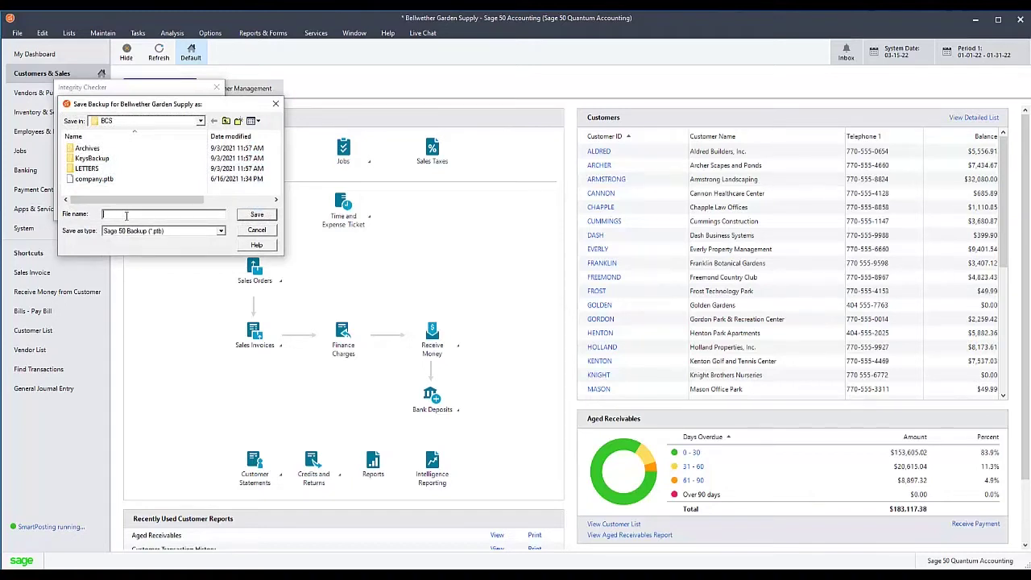
{"action": "type", "text": "pre-test backup 9710"}
{"action": "key", "text": "BackSpace"}
{"action": "key", "text": "BackSpace"}
{"action": "key", "text": "BackSpace"}
{"action": "type", "text": "_10_2021"}
{"action": "left_click", "coordinate": [257, 214]}
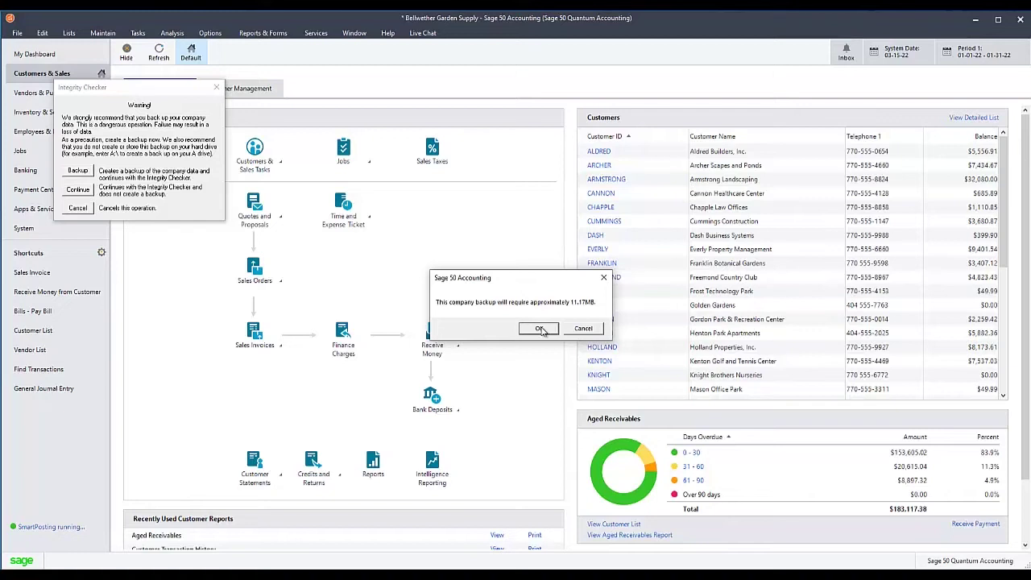
{"action": "left_click", "coordinate": [538, 328]}
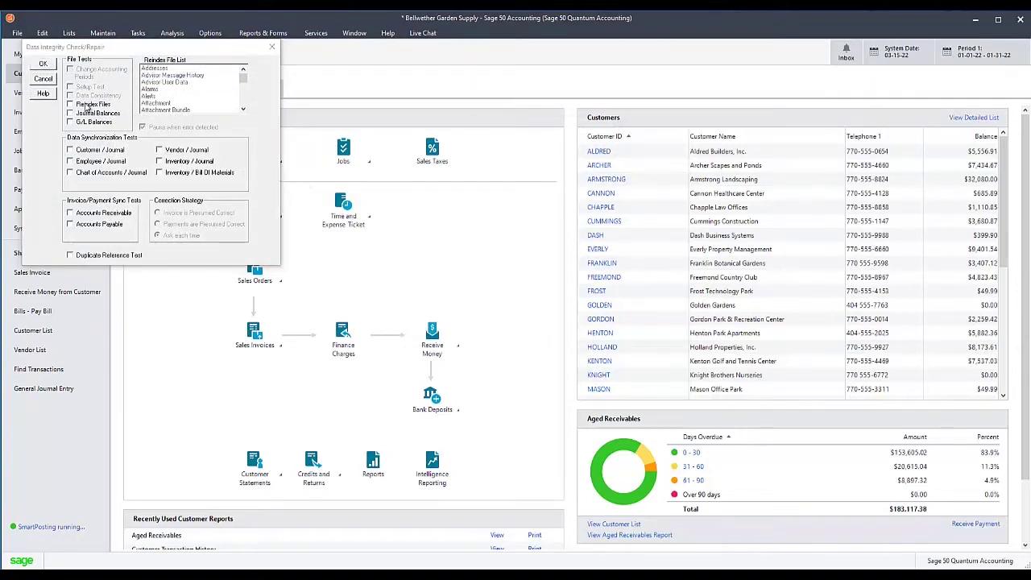
- Run the Reindex Files test on the Chart file
{"action": "left_click", "coordinate": [68, 107]}
{"action": "left_click", "coordinate": [68, 106]}
{"action": "scroll", "coordinate": [197, 110], "scroll_direction": "down", "scroll_amount": 1}
{"action": "scroll", "coordinate": [198, 109], "scroll_direction": "down", "scroll_amount": 6}
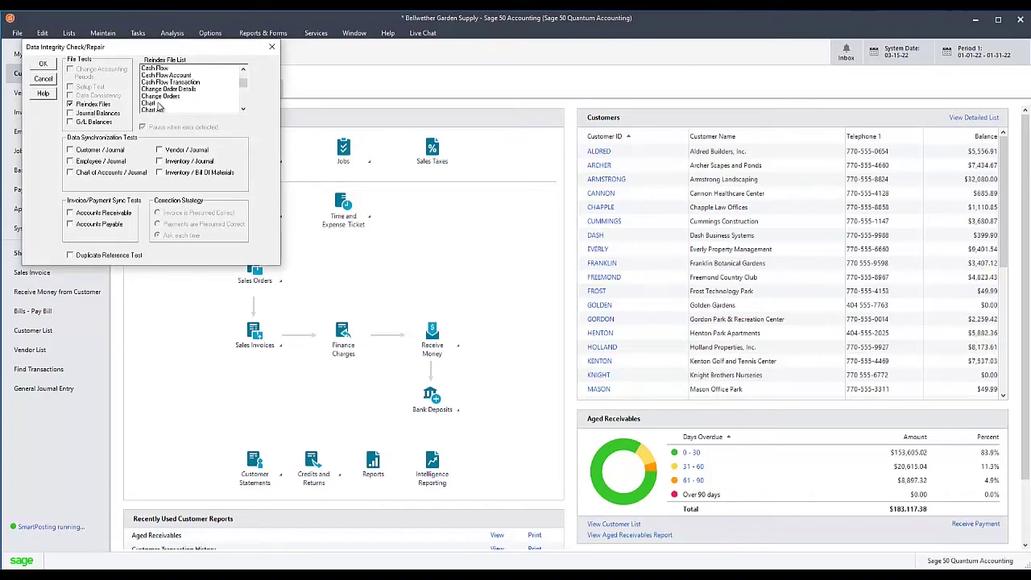
{"action": "left_click", "coordinate": [161, 105]}
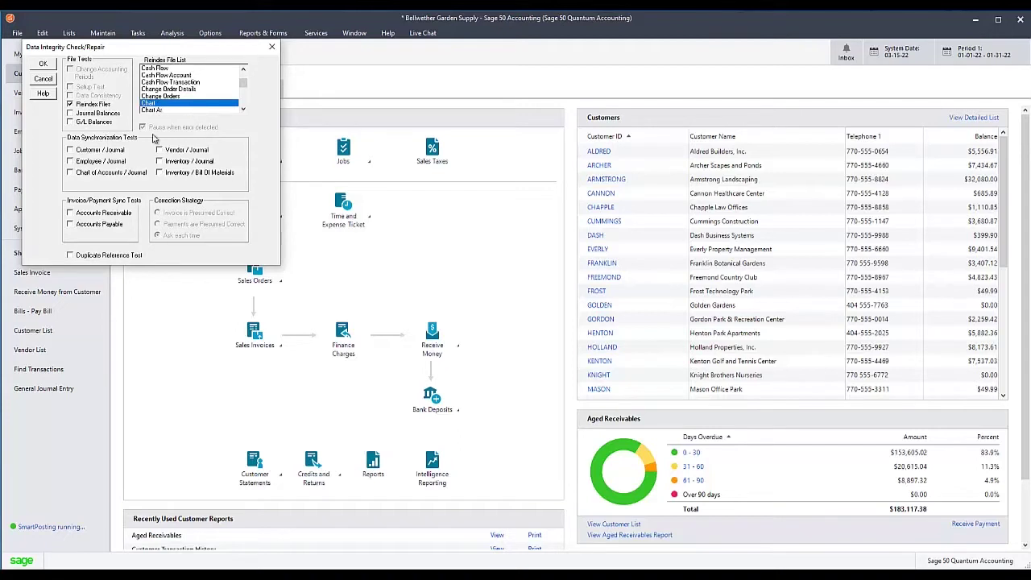
{"action": "left_click", "coordinate": [42, 65]}
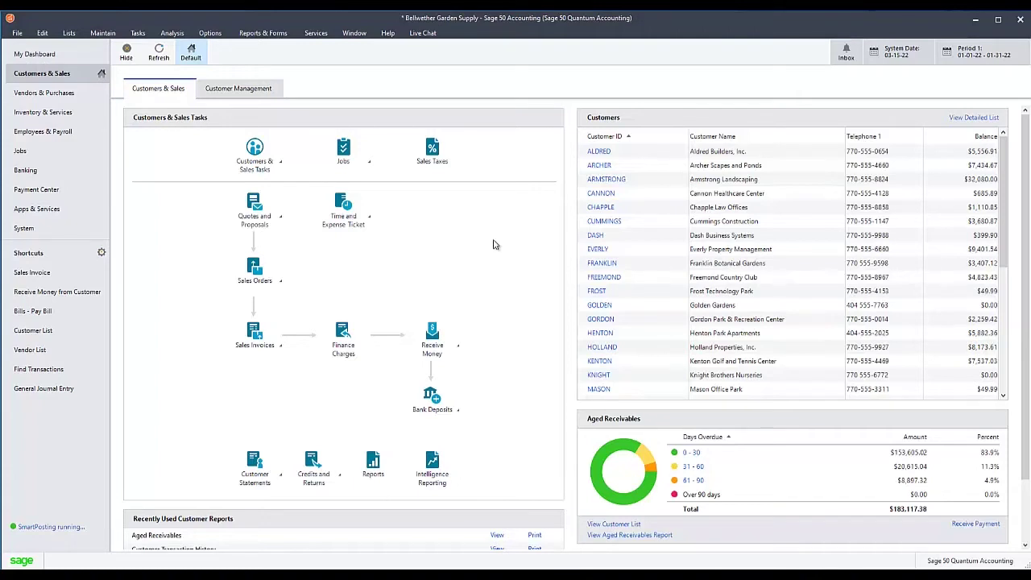
- Reopen the Integrity Check without a new backup and reindex the Jrnl Header file
{"action": "left_click", "coordinate": [384, 34]}
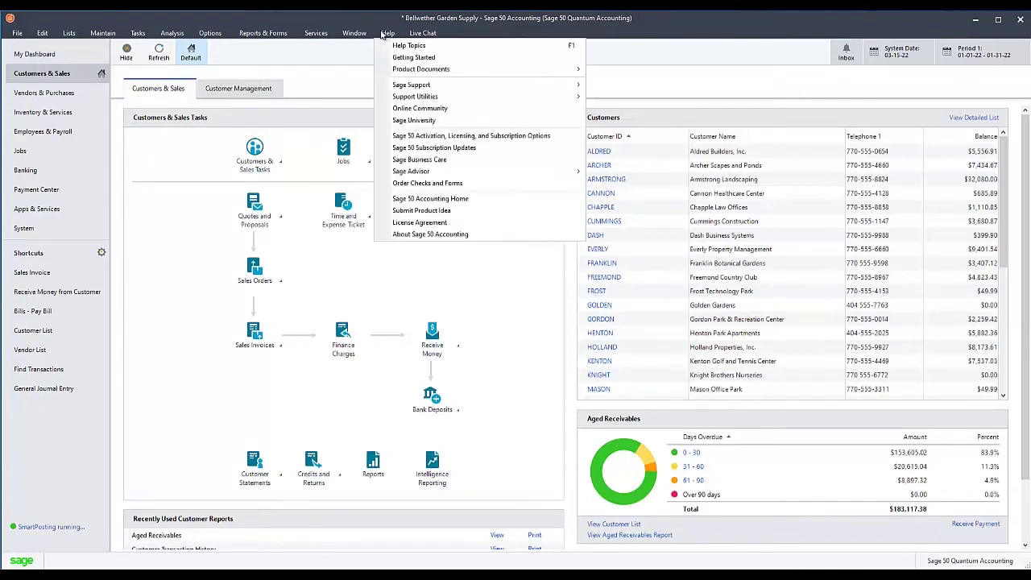
{"action": "mouse_move", "coordinate": [390, 100]}
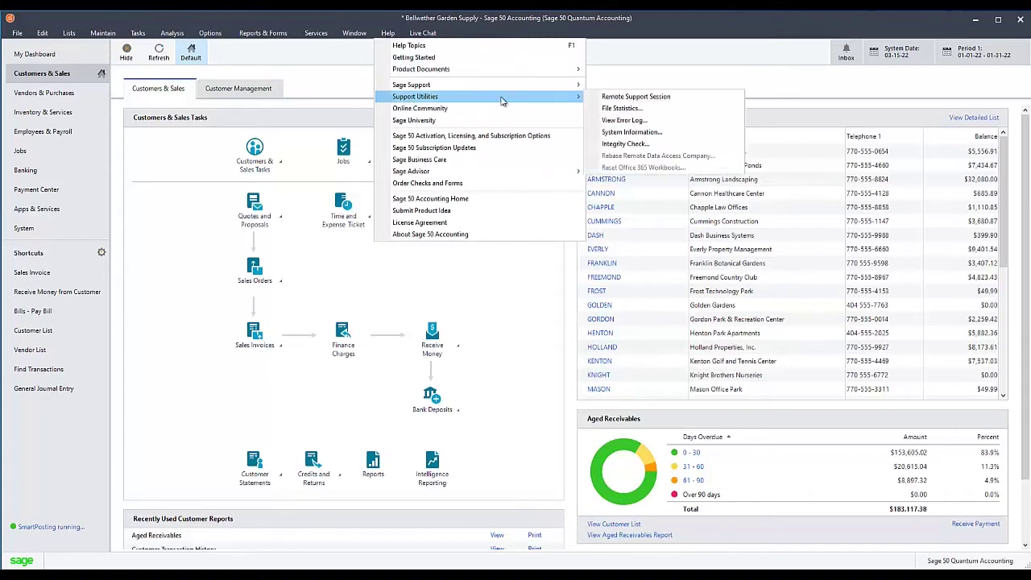
{"action": "left_click", "coordinate": [634, 145]}
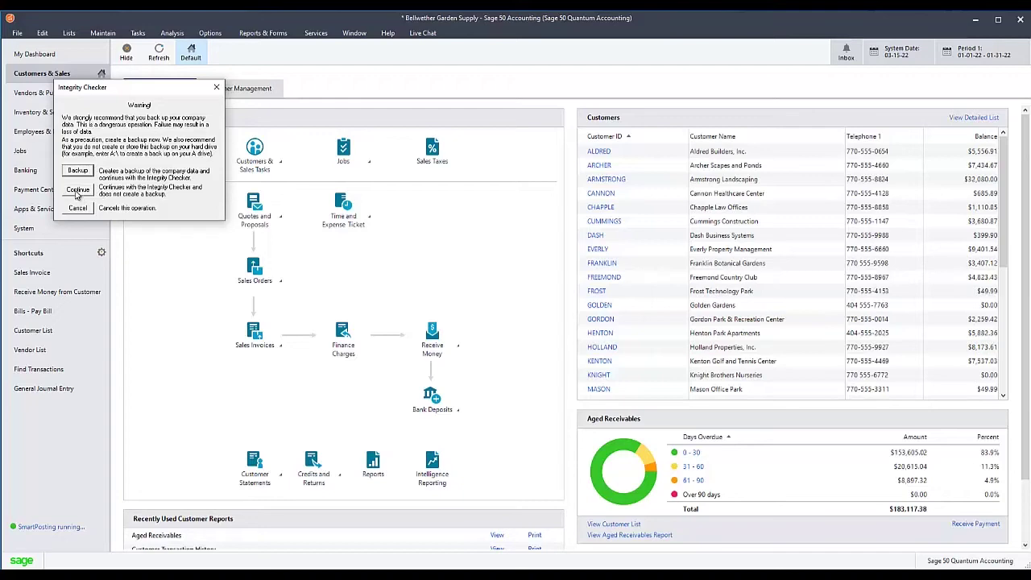
{"action": "left_click", "coordinate": [77, 190]}
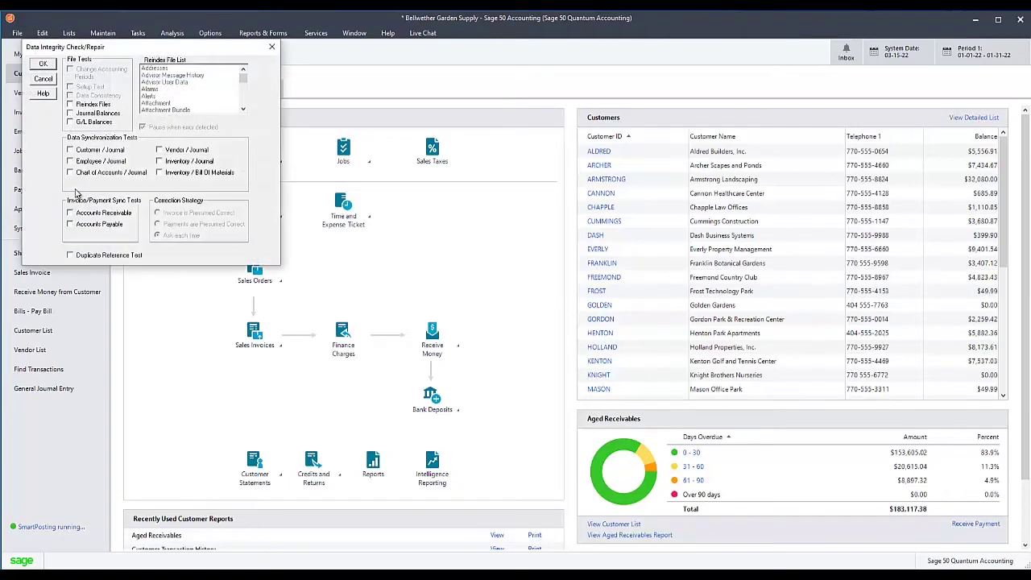
{"action": "left_click", "coordinate": [71, 105]}
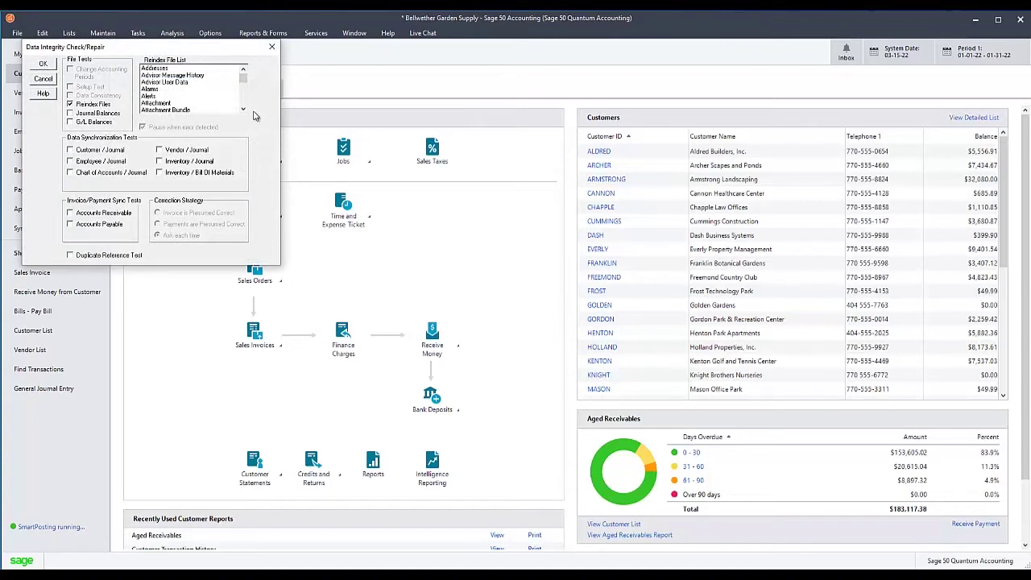
{"action": "left_click_drag", "start_coordinate": [243, 109], "coordinate": [245, 112]}
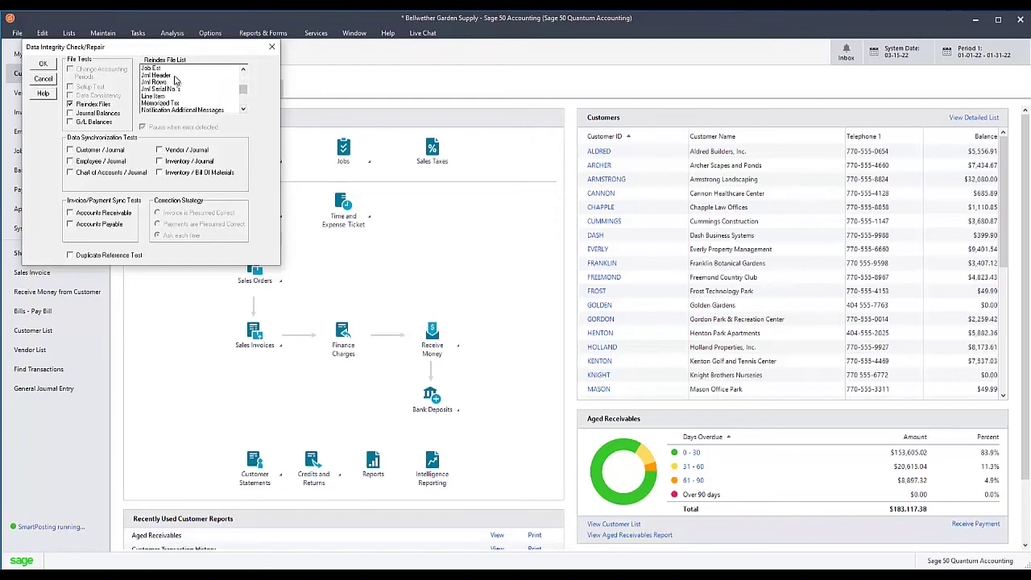
{"action": "left_click", "coordinate": [168, 75]}
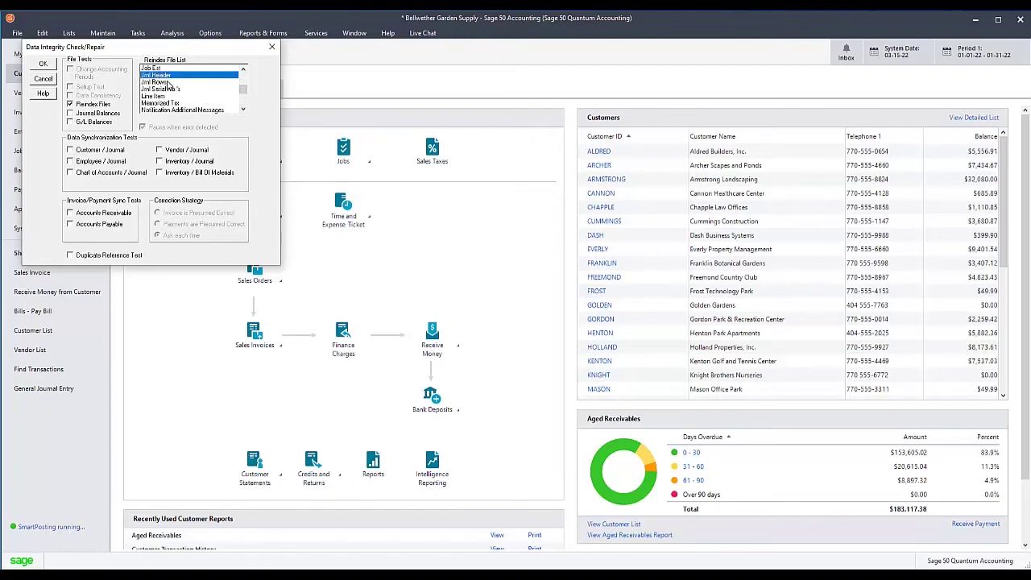
{"action": "left_click", "coordinate": [44, 65]}
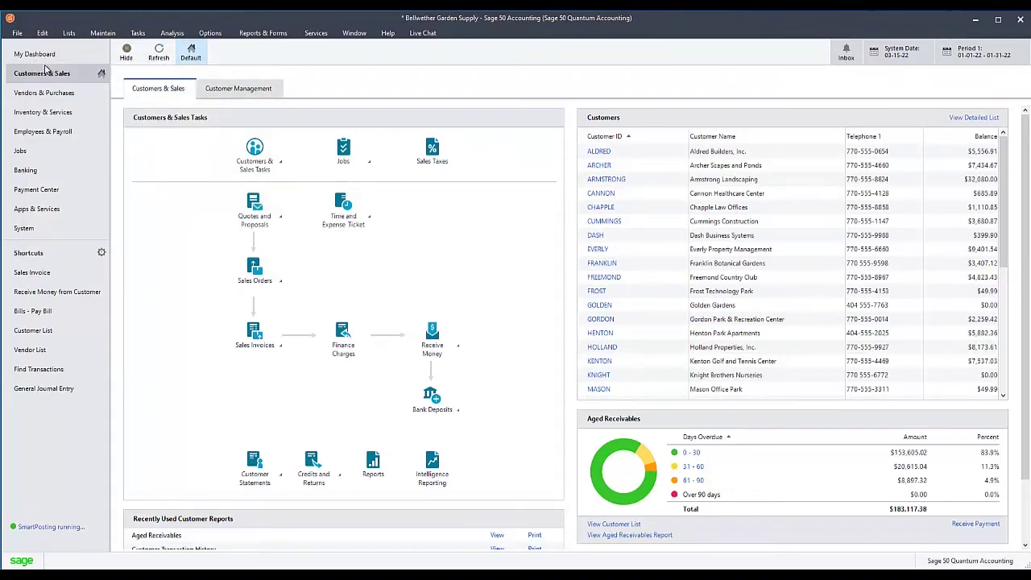
- Run the Integrity Check again without a backup to reindex the Jrnl Rows file
{"action": "left_click", "coordinate": [385, 36]}
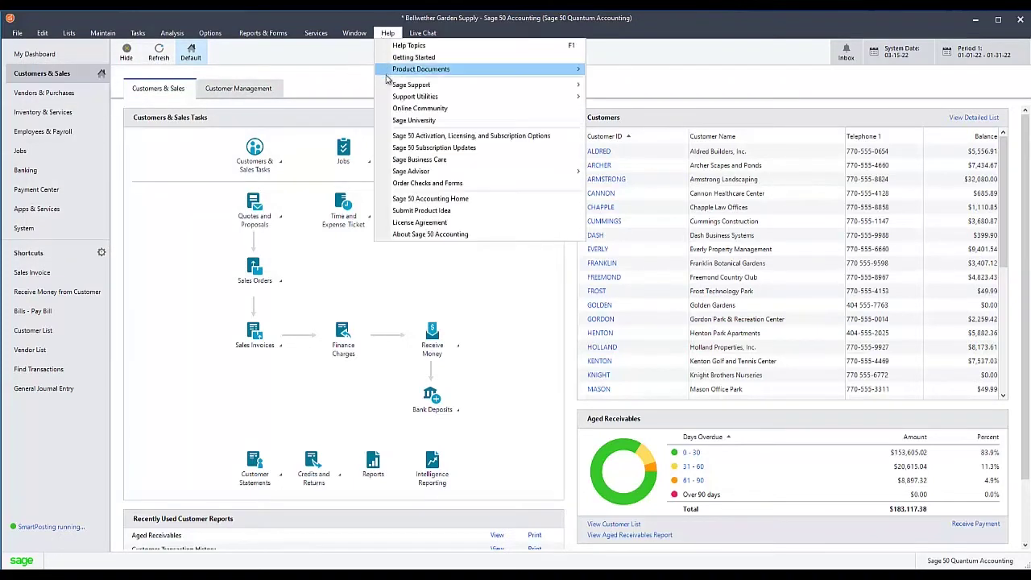
{"action": "mouse_move", "coordinate": [414, 96]}
{"action": "left_click", "coordinate": [644, 145]}
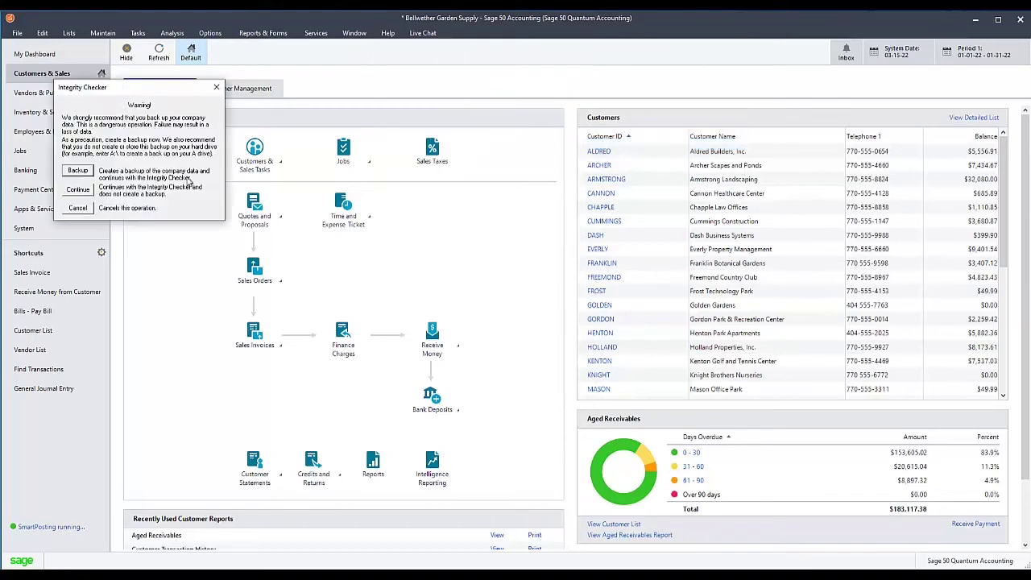
{"action": "left_click", "coordinate": [87, 191]}
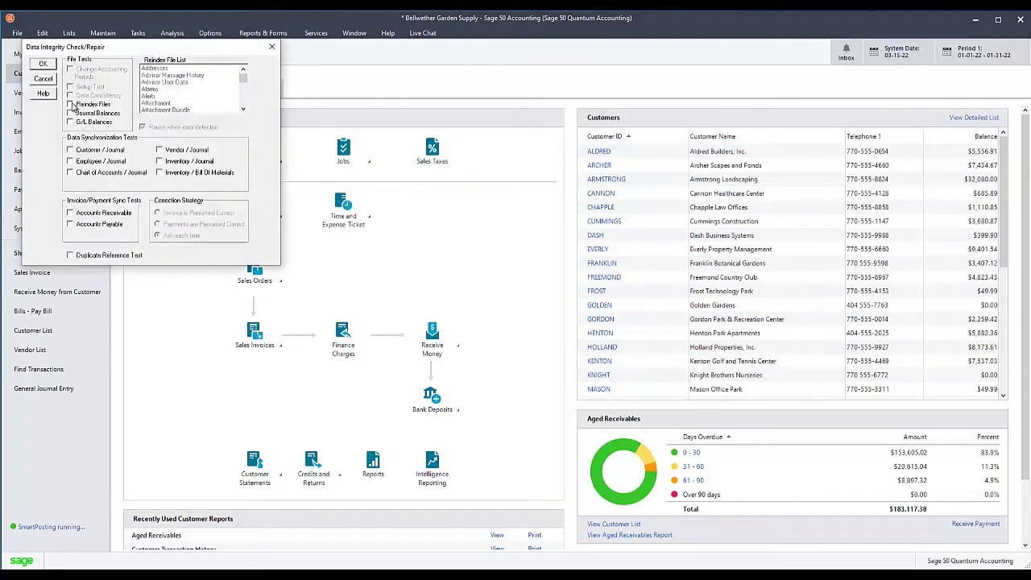
{"action": "left_click", "coordinate": [70, 104]}
{"action": "left_click", "coordinate": [243, 109]}
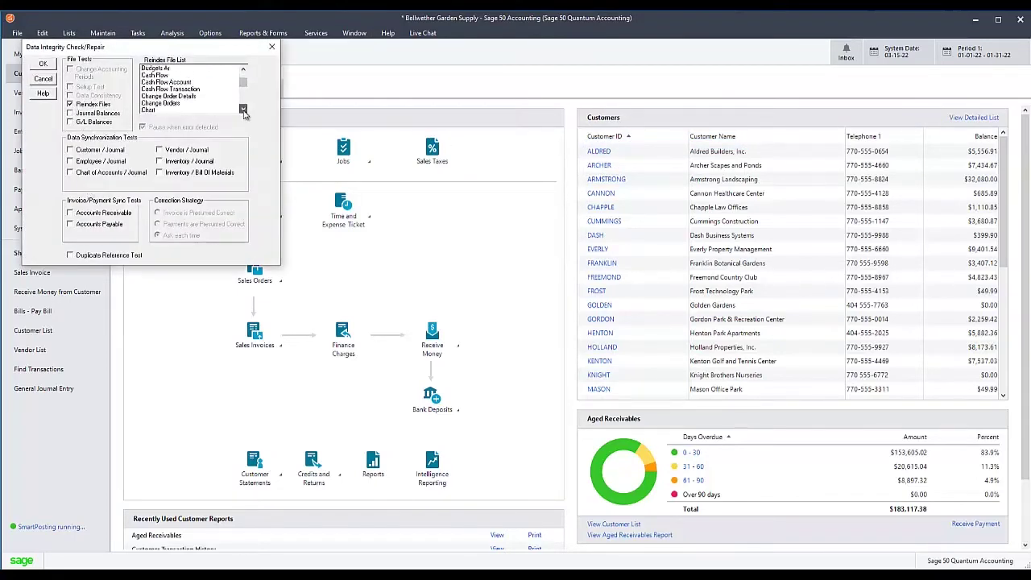
{"action": "scroll", "coordinate": [243, 109], "scroll_direction": "down", "scroll_amount": 10}
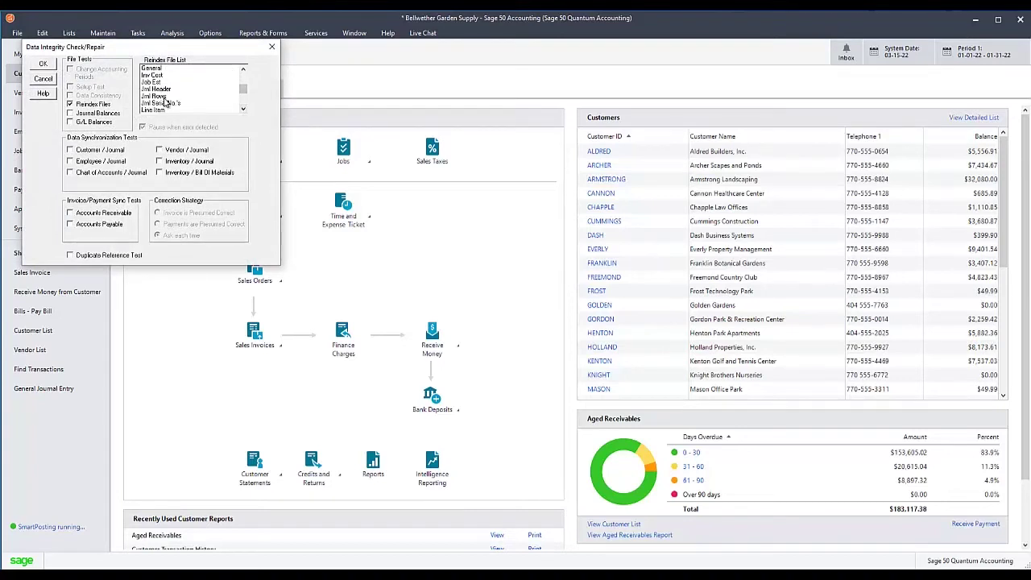
{"action": "left_click", "coordinate": [164, 97]}
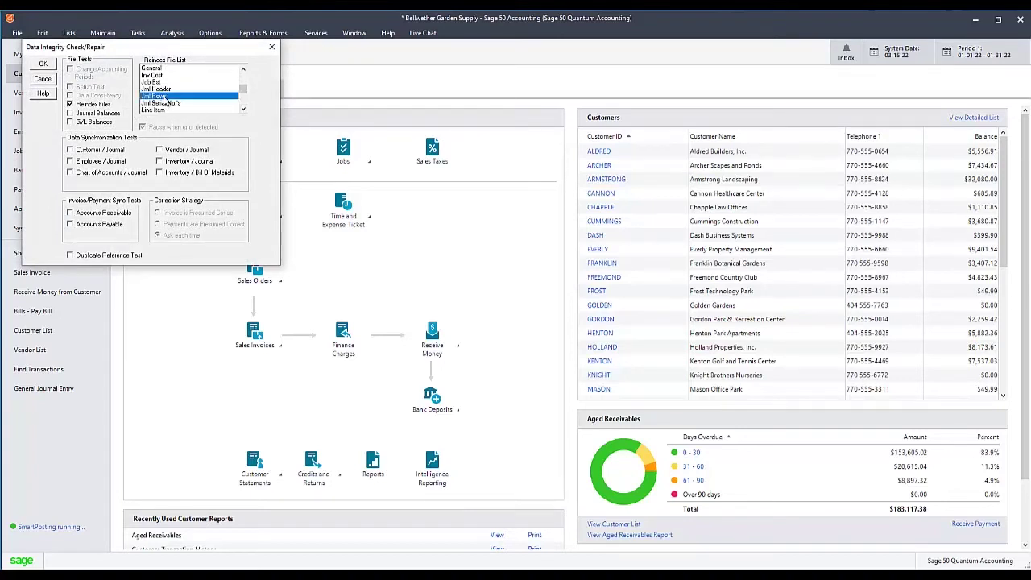
{"action": "left_click", "coordinate": [43, 64]}
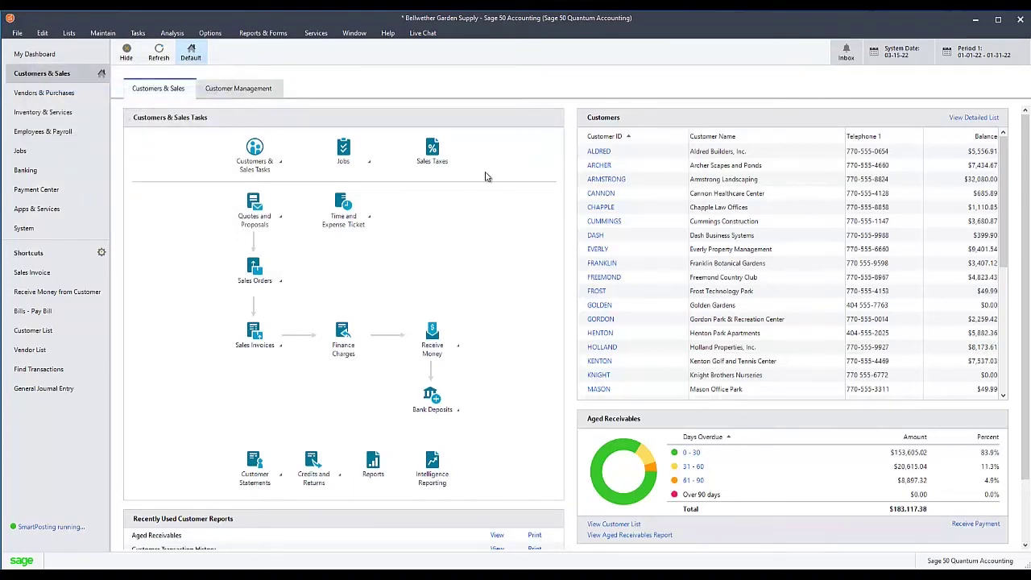
- Run the Chart of Accounts / Journal data synchronization test from the Integrity Check, skipping the backup
{"action": "left_click", "coordinate": [387, 34]}
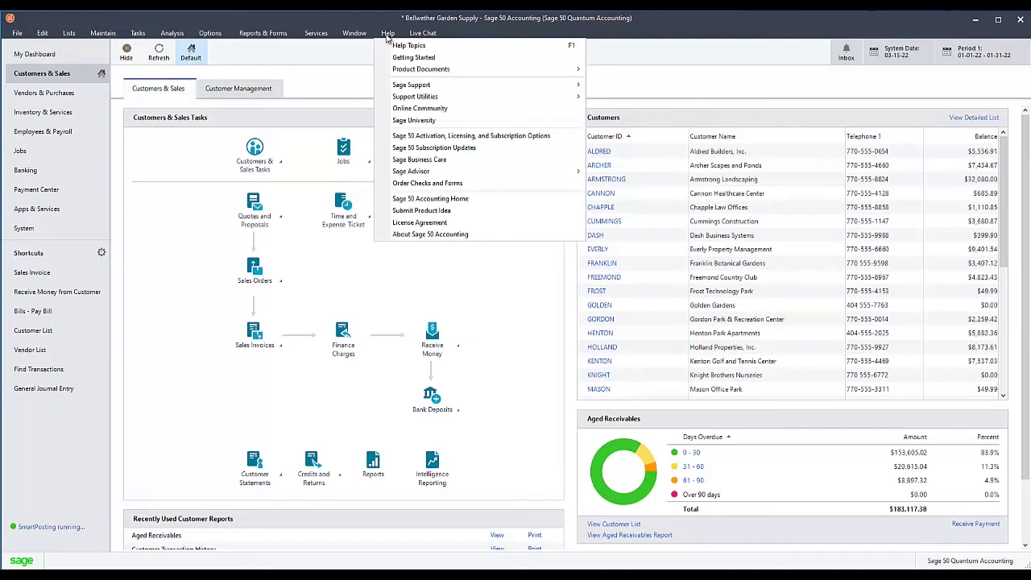
{"action": "mouse_move", "coordinate": [415, 100]}
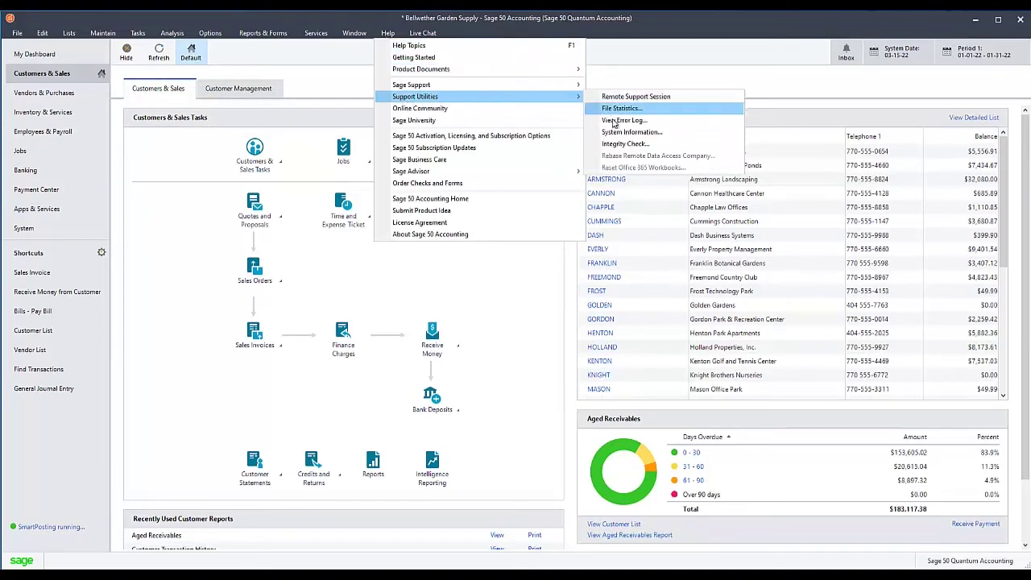
{"action": "left_click", "coordinate": [625, 143]}
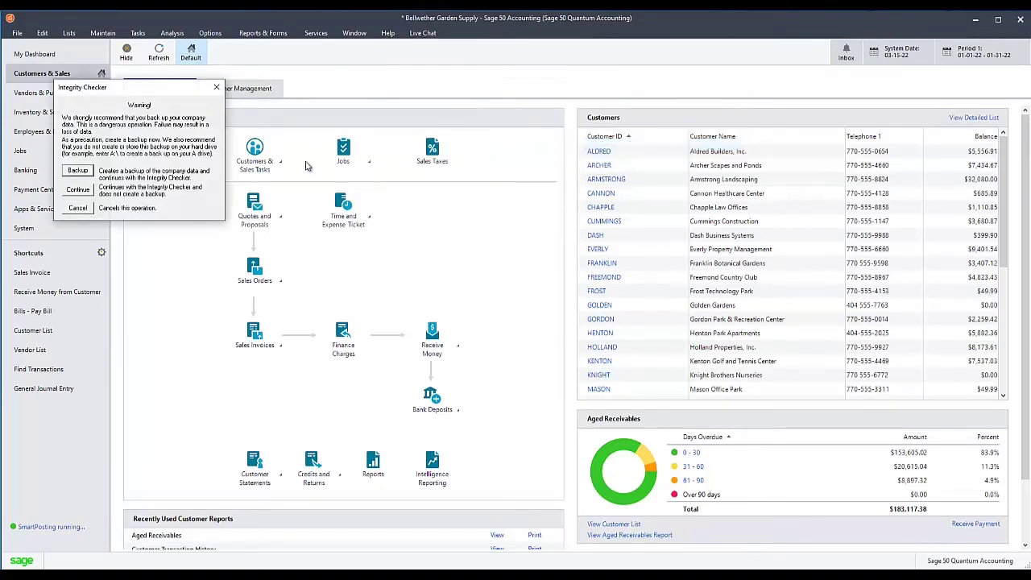
{"action": "left_click", "coordinate": [79, 190]}
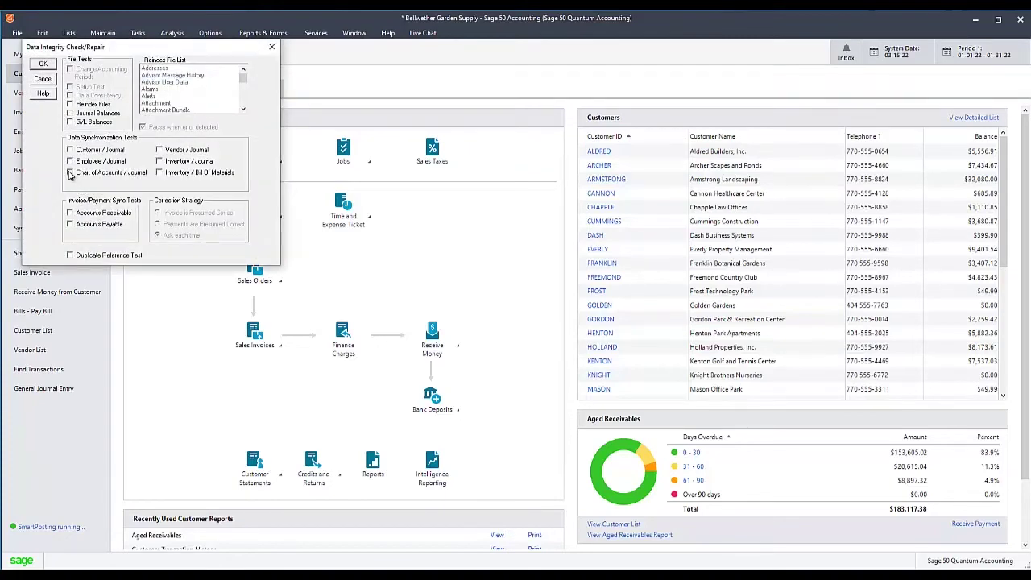
{"action": "left_click", "coordinate": [70, 174]}
{"action": "left_click", "coordinate": [39, 65]}
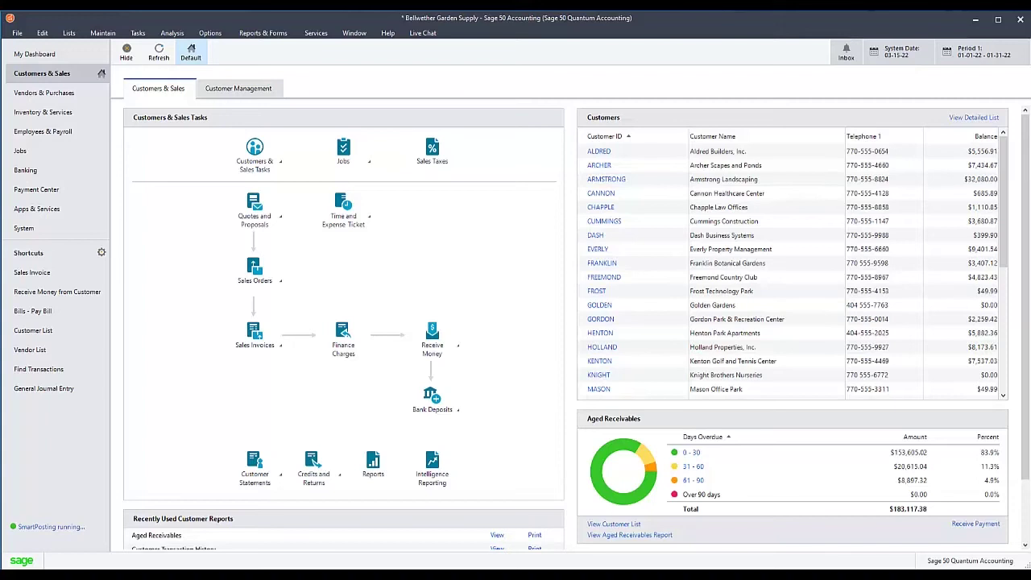
- Display the <Standard> Balance Sheet for the current period and compare total assets with total liabilities and capital
{"action": "left_click", "coordinate": [259, 34]}
{"action": "left_click", "coordinate": [266, 108]}
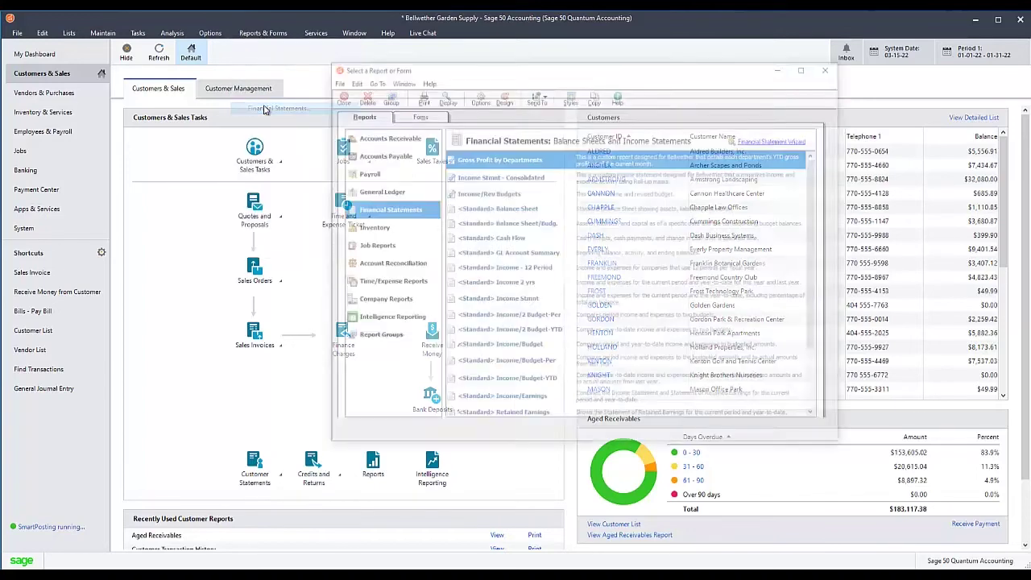
{"action": "left_click", "coordinate": [510, 209]}
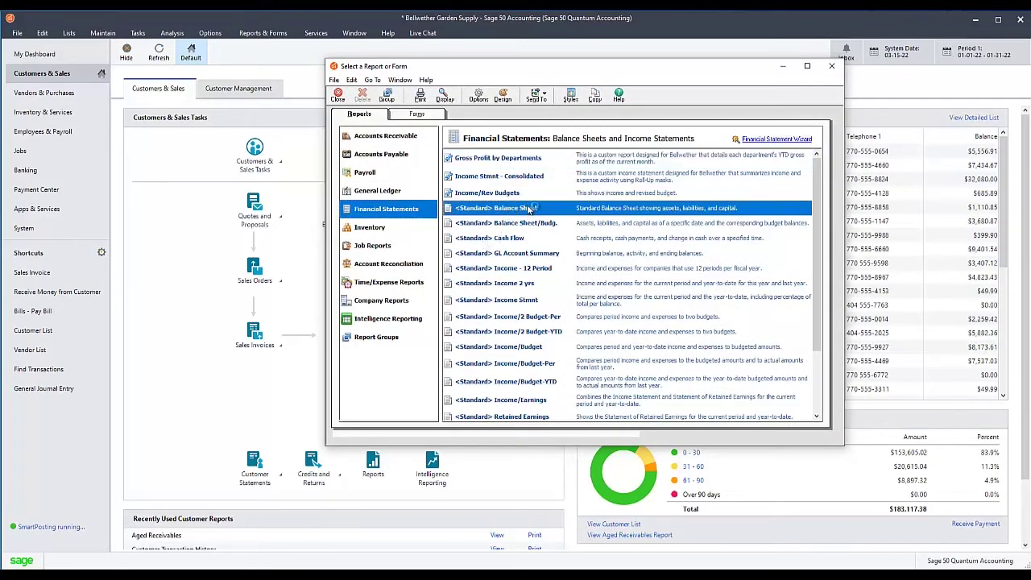
{"action": "double_click", "coordinate": [529, 209]}
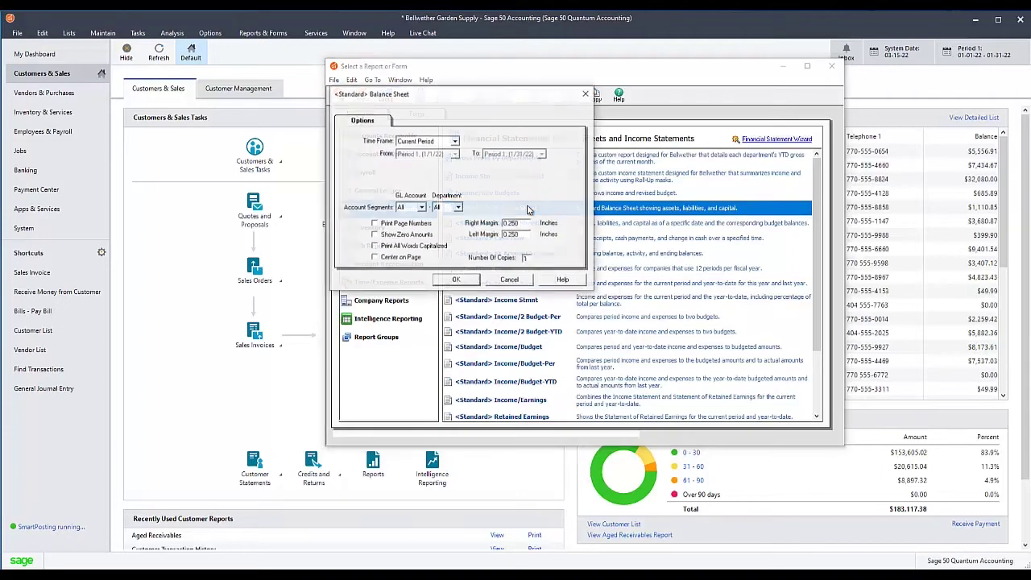
{"action": "left_click", "coordinate": [456, 280]}
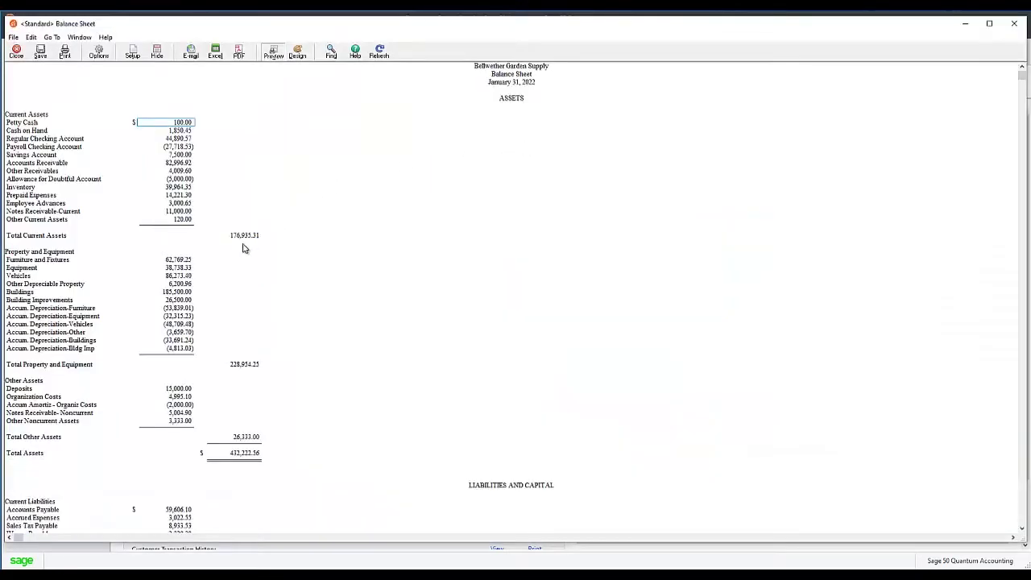
{"action": "scroll", "coordinate": [244, 248], "scroll_direction": "down", "scroll_amount": 5}
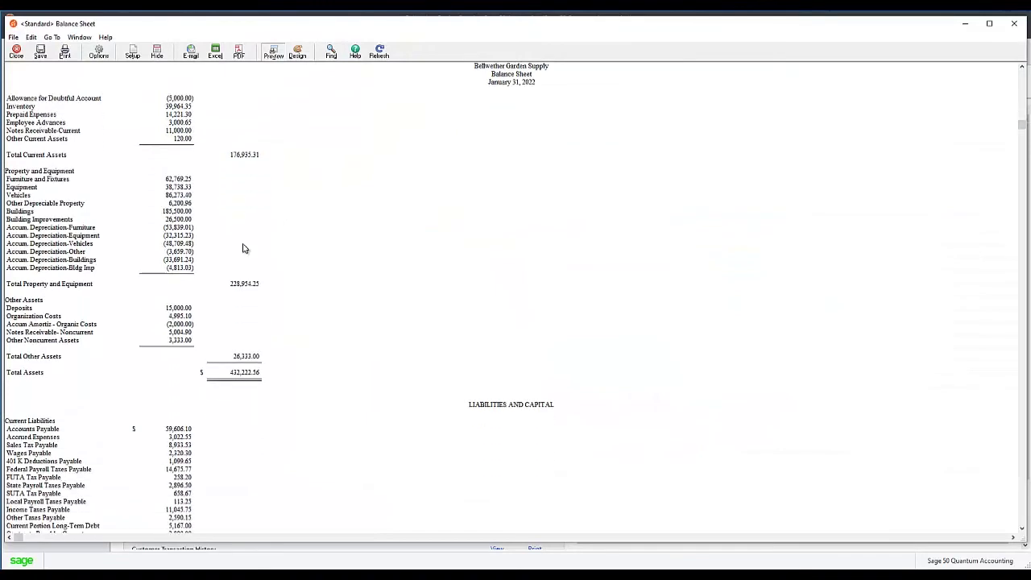
{"action": "scroll", "coordinate": [244, 248], "scroll_direction": "down", "scroll_amount": 2}
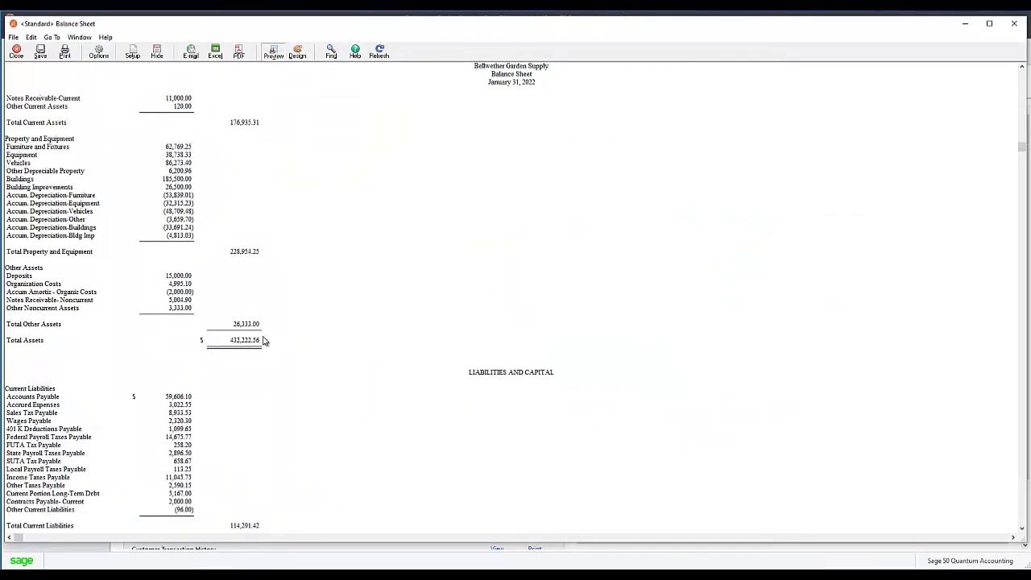
{"action": "scroll", "coordinate": [265, 340], "scroll_direction": "down", "scroll_amount": 10}
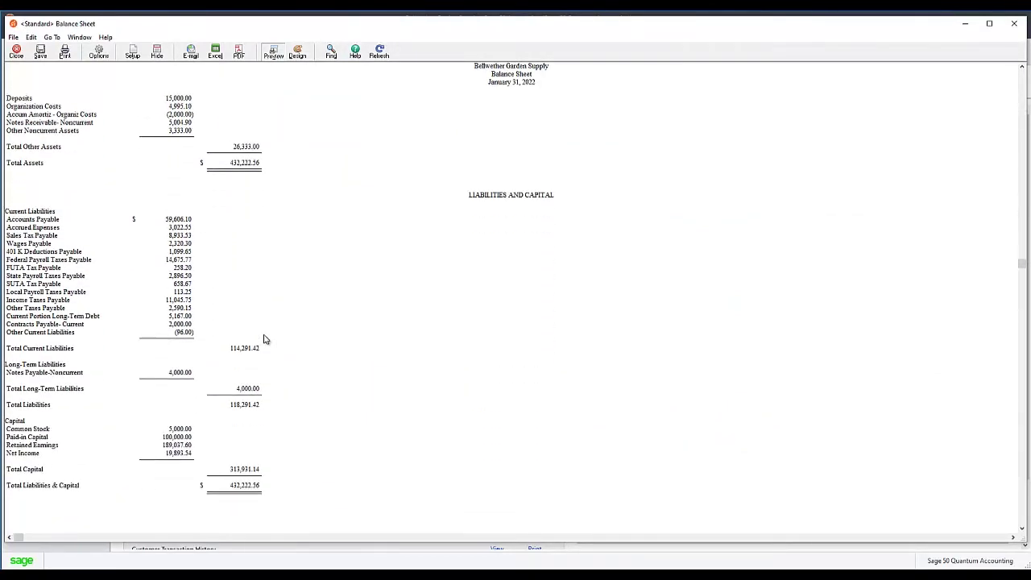
{"action": "scroll", "coordinate": [265, 340], "scroll_direction": "down", "scroll_amount": 4}
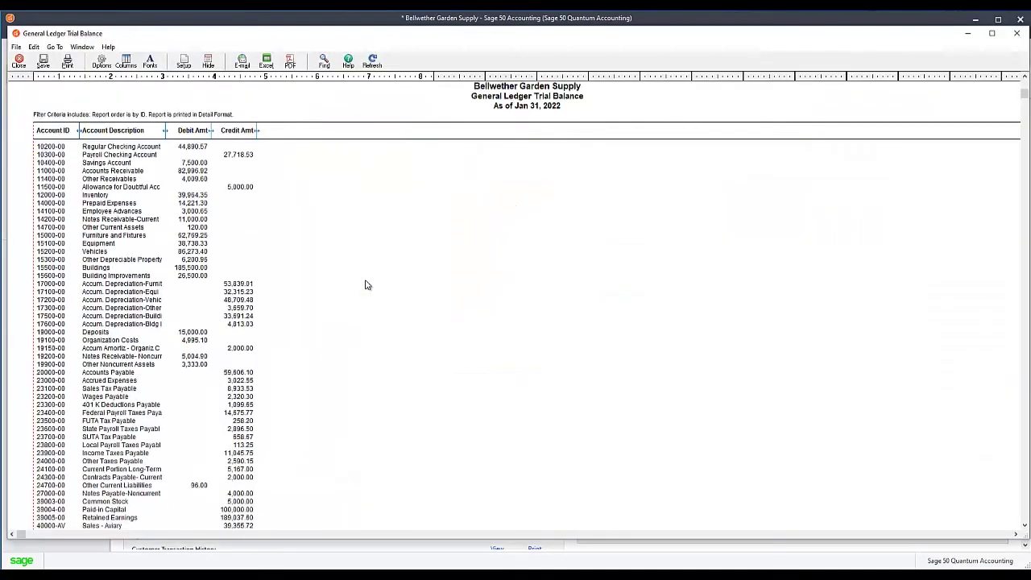
- Check the debit and credit totals of the General Ledger Trial Balance, and close the report and the report selection
{"action": "scroll", "coordinate": [364, 284], "scroll_direction": "down", "scroll_amount": 2}
{"action": "scroll", "coordinate": [365, 284], "scroll_direction": "down", "scroll_amount": 5}
{"action": "scroll", "coordinate": [365, 284], "scroll_direction": "down", "scroll_amount": 8}
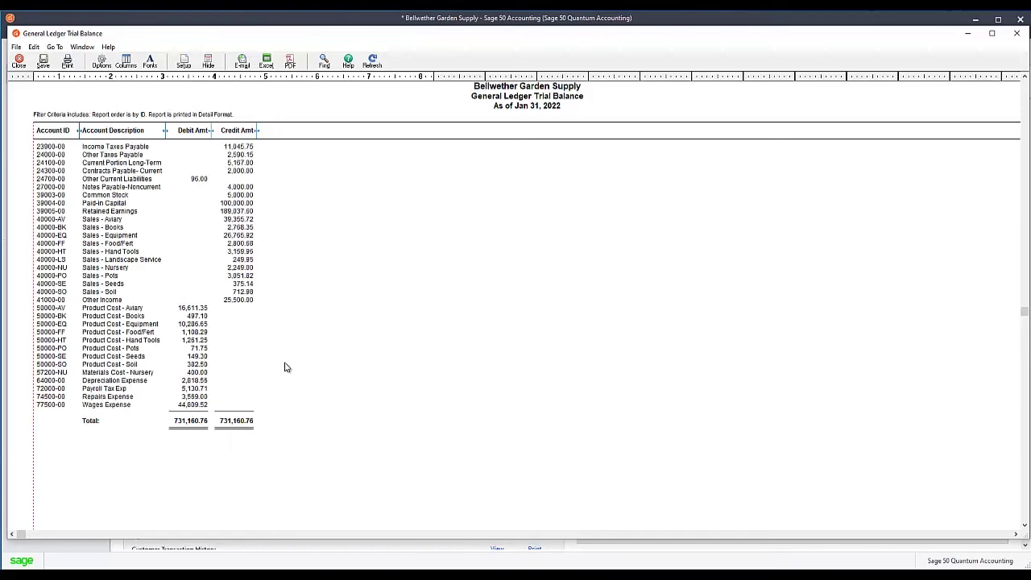
{"action": "left_click", "coordinate": [19, 61]}
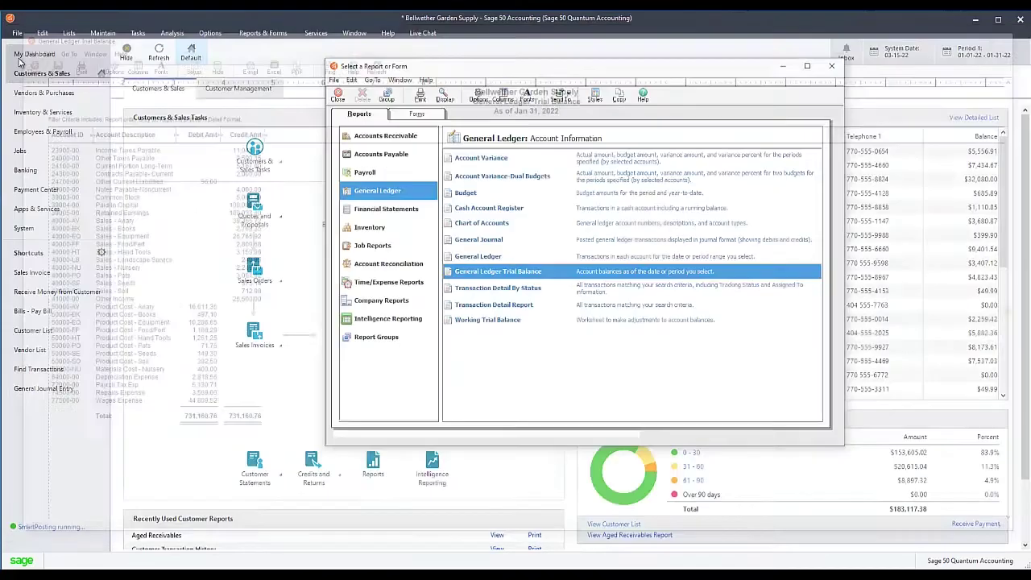
{"action": "left_click", "coordinate": [339, 96]}
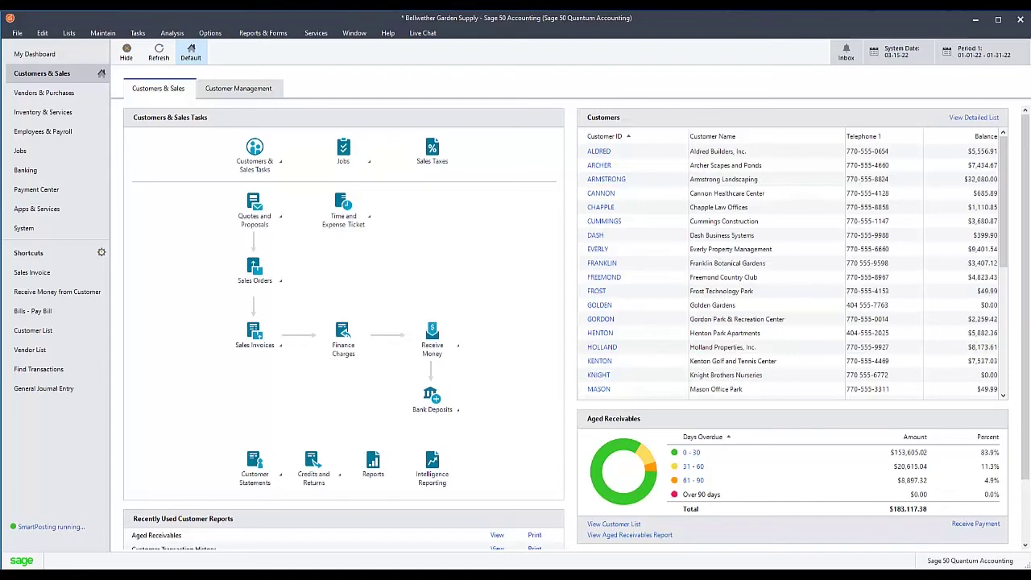
- Run the Journal Balances file test from the Integrity Check without creating a backup
{"action": "left_click", "coordinate": [387, 34]}
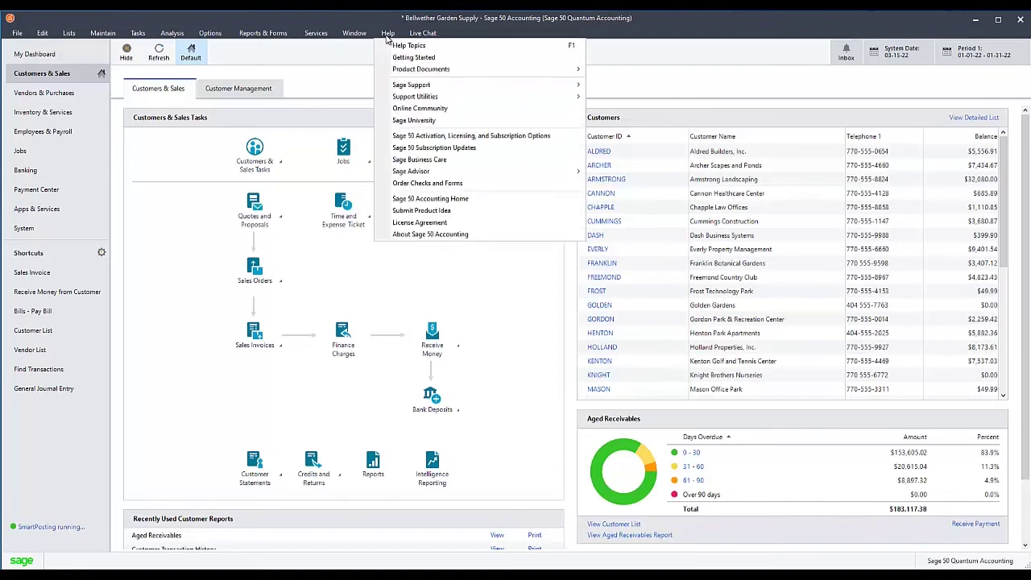
{"action": "mouse_move", "coordinate": [423, 97]}
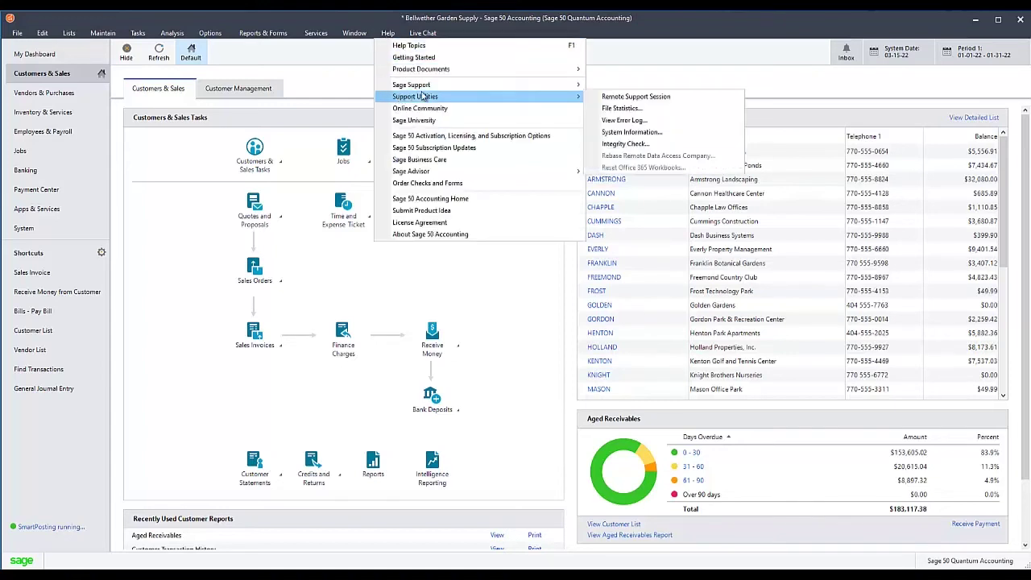
{"action": "left_click", "coordinate": [632, 144]}
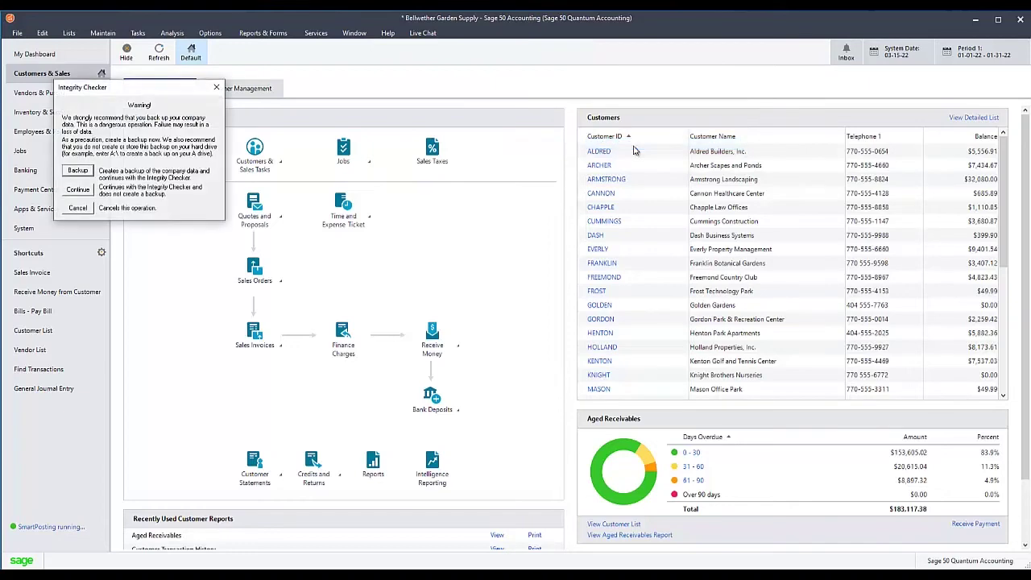
{"action": "left_click", "coordinate": [80, 191]}
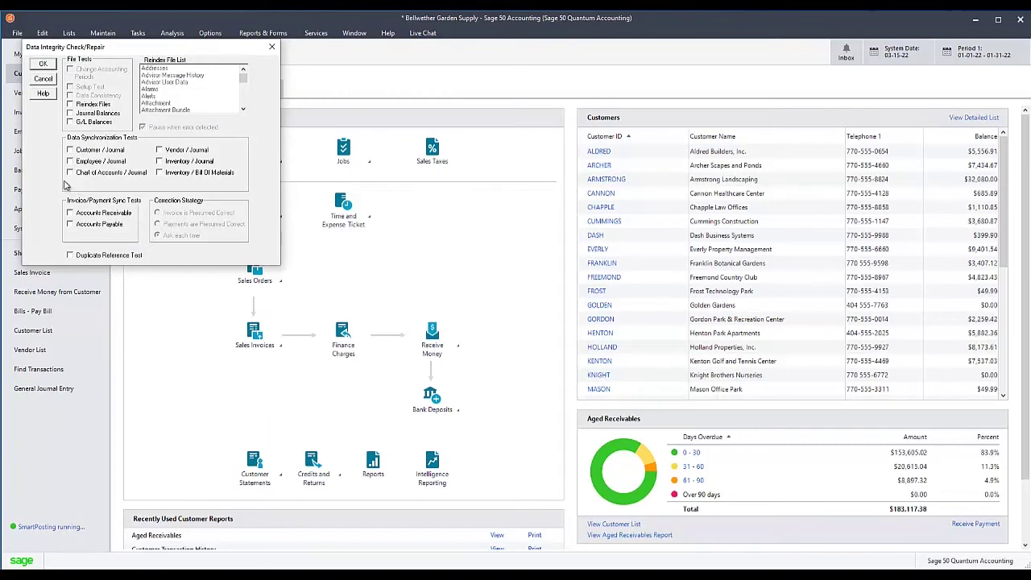
{"action": "left_click", "coordinate": [70, 113]}
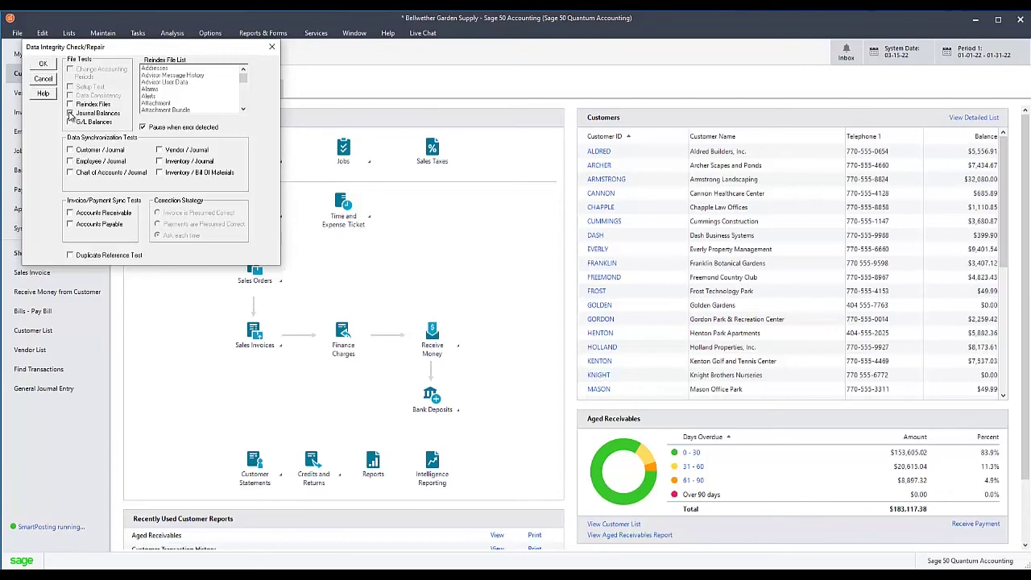
{"action": "left_click", "coordinate": [38, 64]}
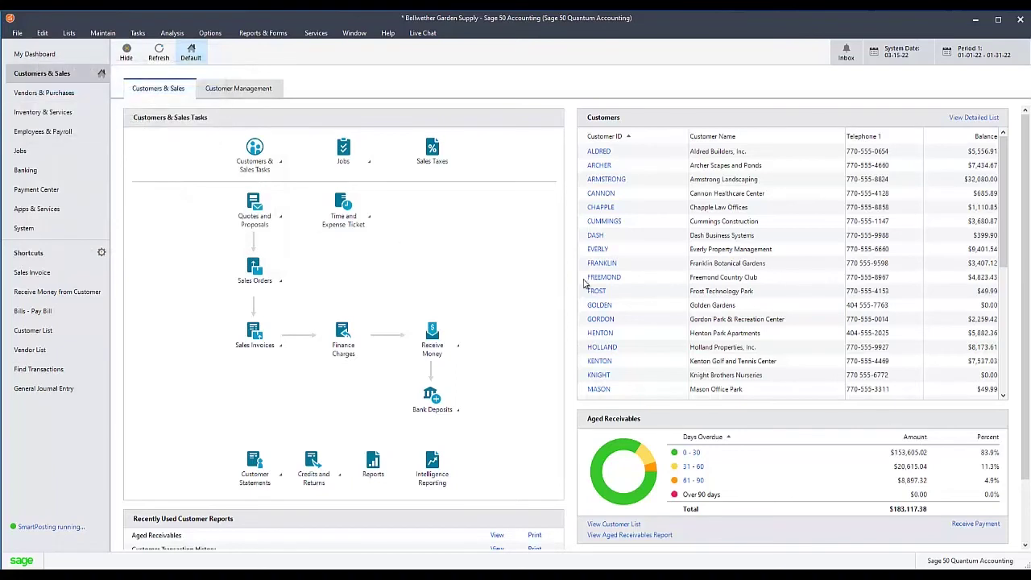
- Run the G/L Balances file test from the Integrity Check, skipping the backup
{"action": "left_click", "coordinate": [387, 33]}
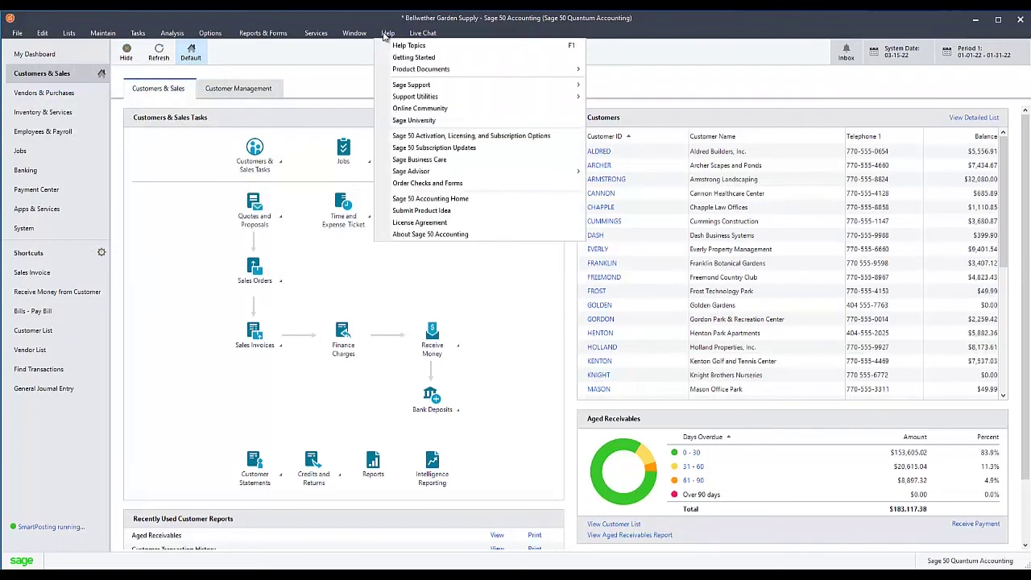
{"action": "mouse_move", "coordinate": [497, 97]}
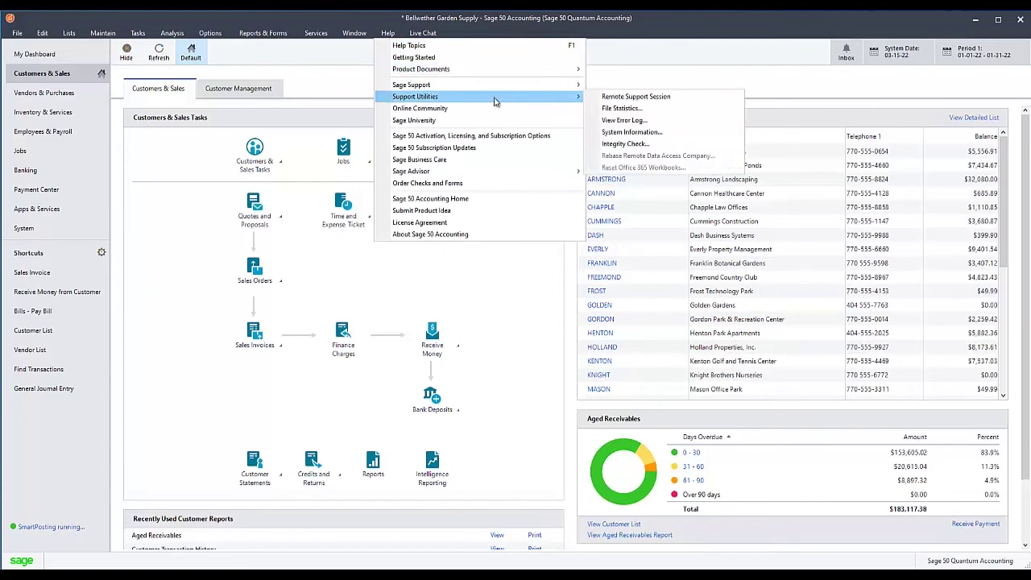
{"action": "left_click", "coordinate": [625, 143]}
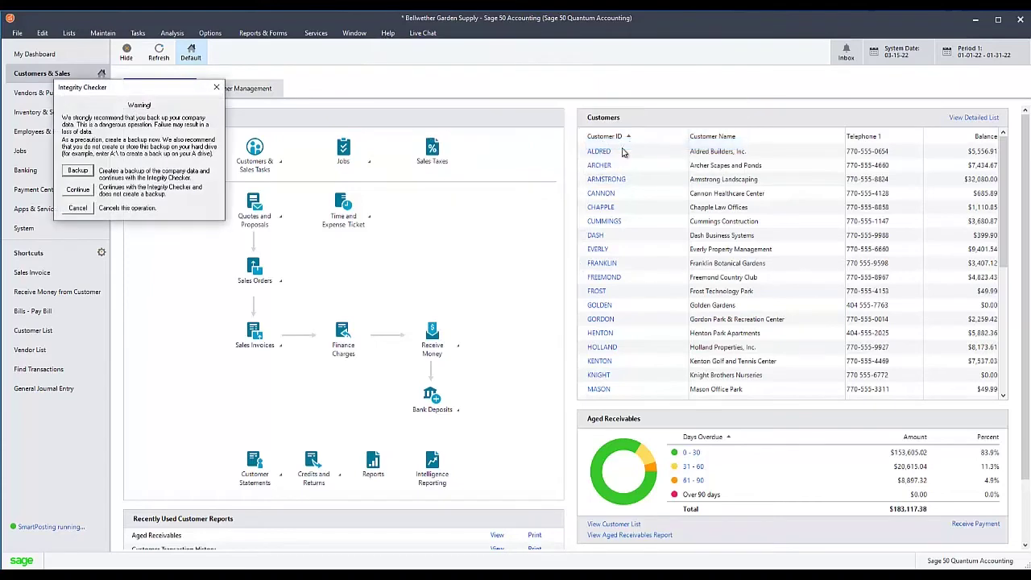
{"action": "left_click", "coordinate": [78, 190]}
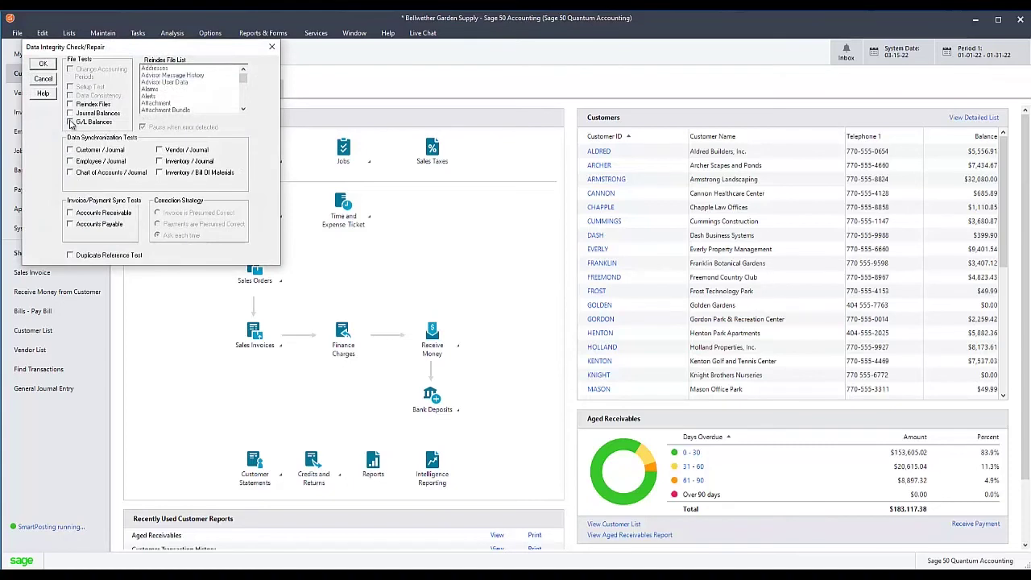
{"action": "left_click", "coordinate": [71, 123]}
{"action": "left_click", "coordinate": [41, 64]}
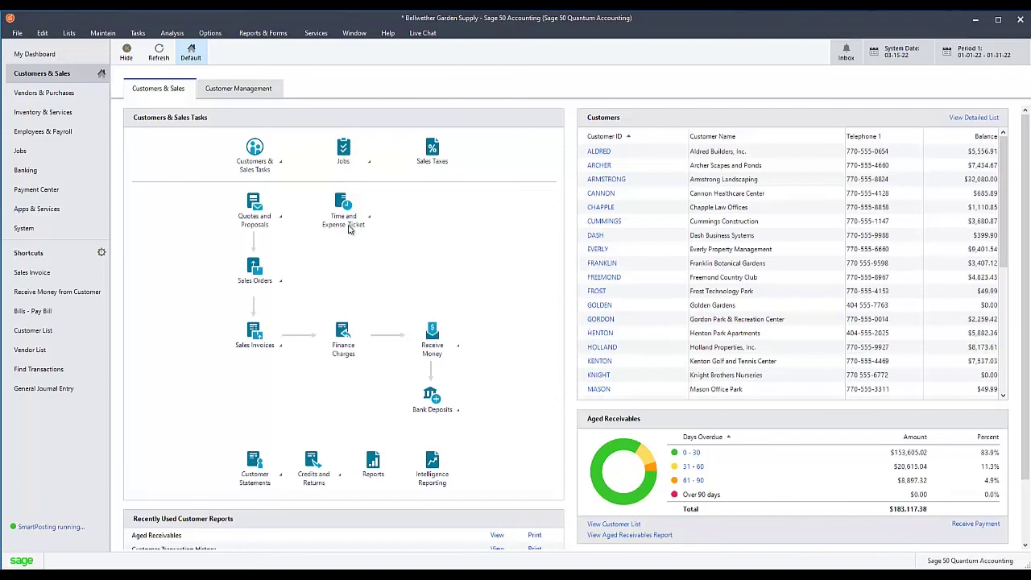
- Change the accounting period to 03 - Mar 01, 2022 to Mar 31, 2022, declining to print invoices or checks
{"action": "left_click", "coordinate": [139, 33]}
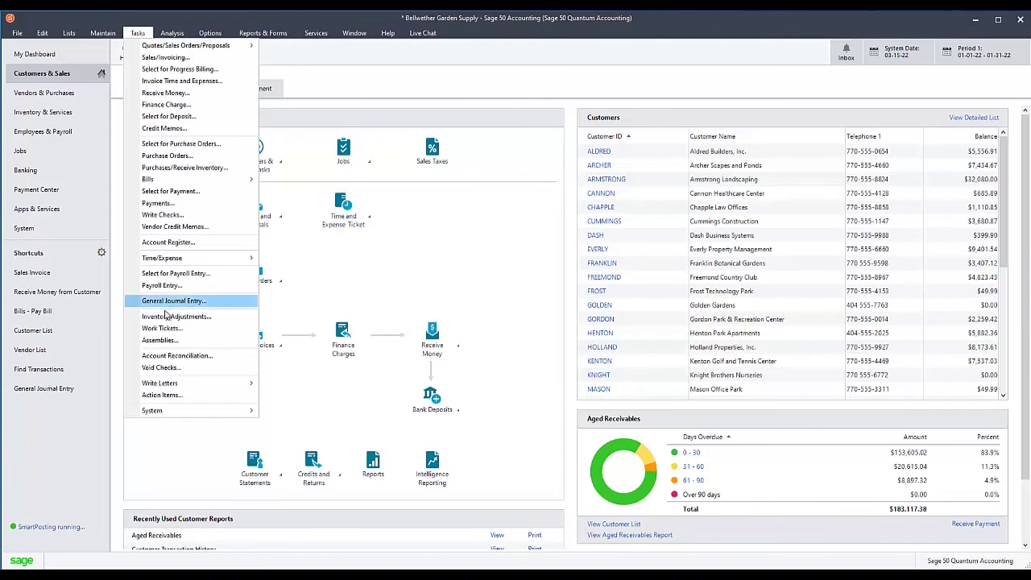
{"action": "mouse_move", "coordinate": [179, 413]}
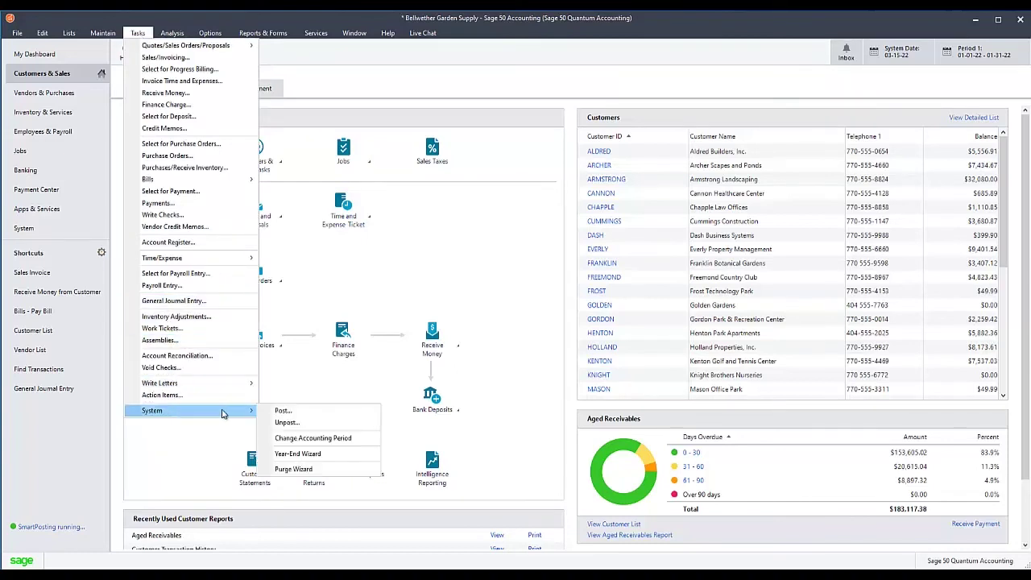
{"action": "left_click", "coordinate": [299, 439]}
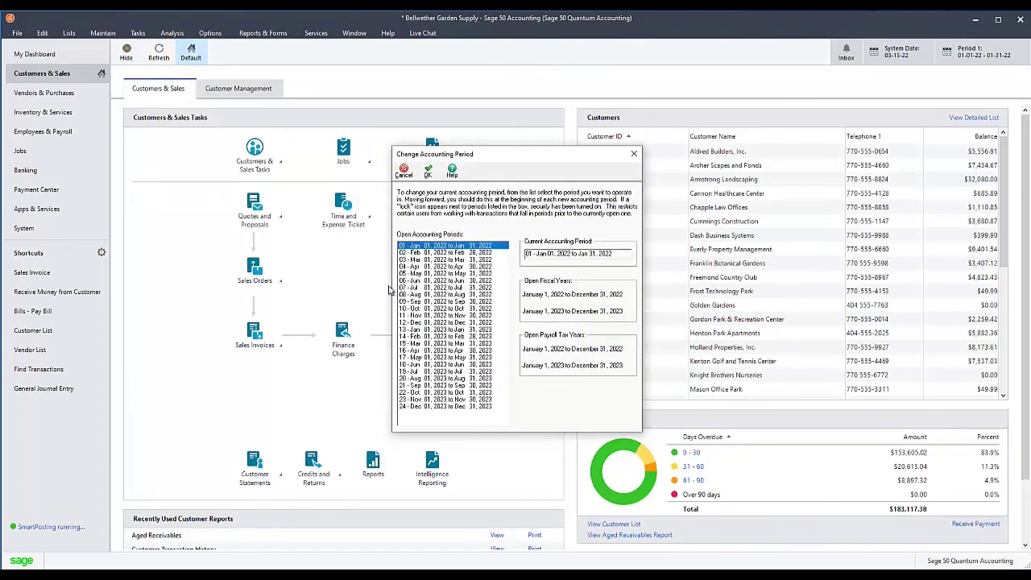
{"action": "left_click", "coordinate": [423, 261]}
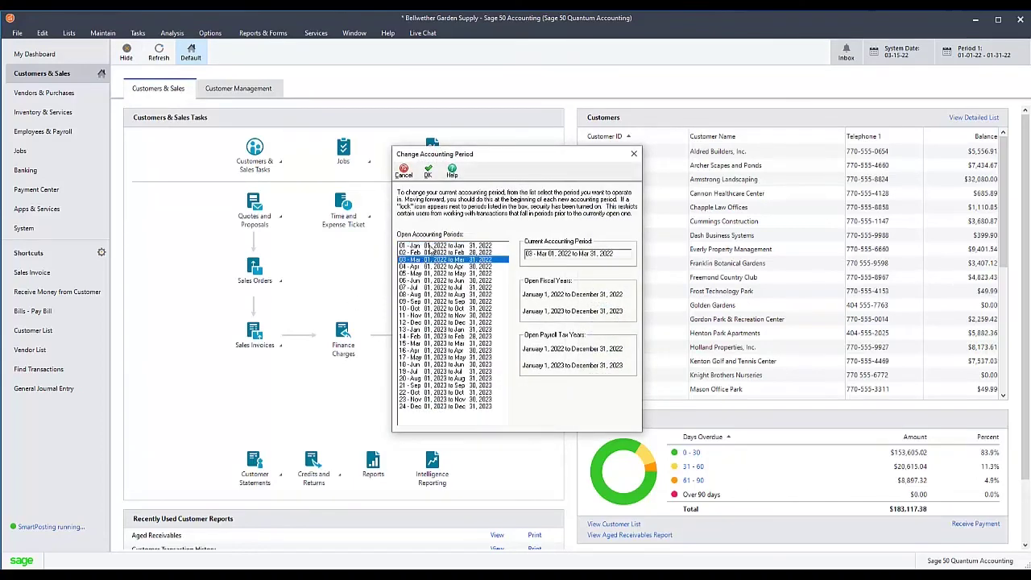
{"action": "left_click", "coordinate": [433, 174]}
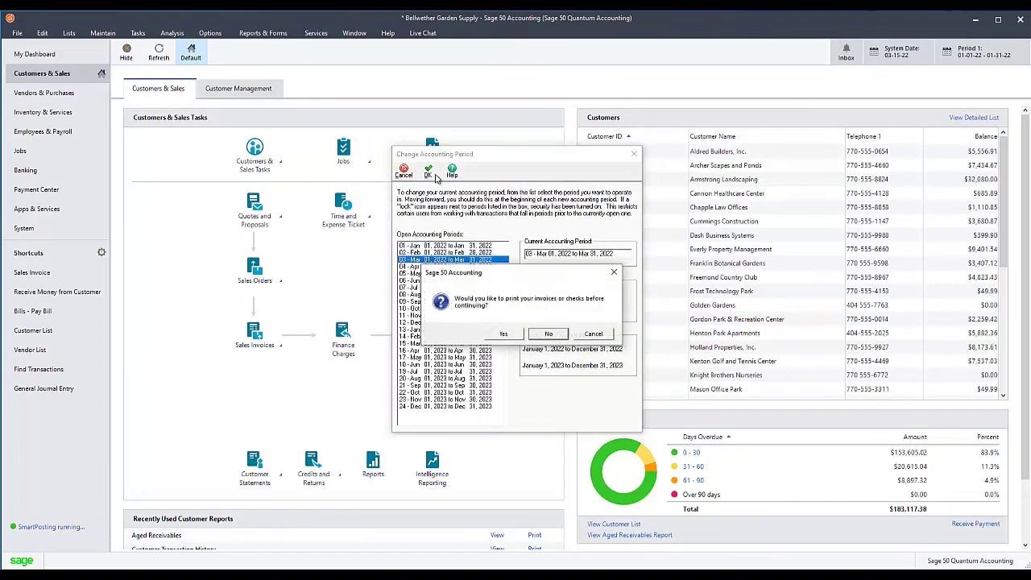
{"action": "left_click", "coordinate": [538, 334]}
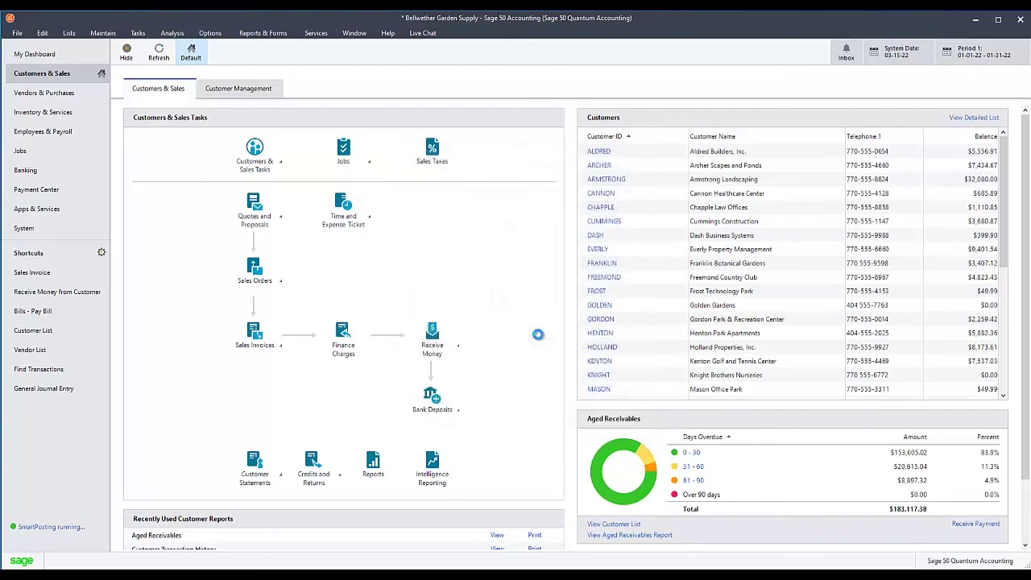
{"action": "left_click", "coordinate": [528, 320]}
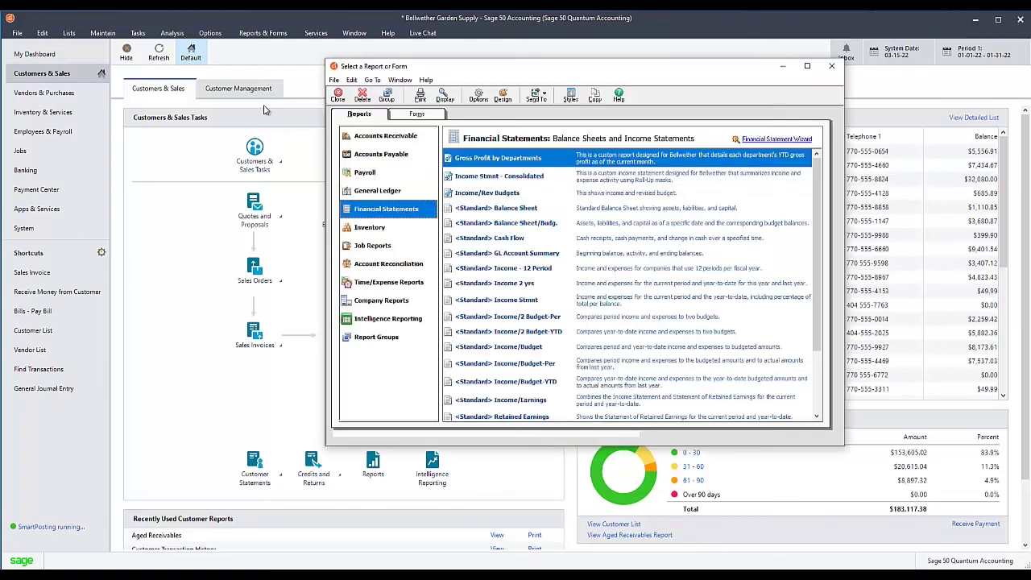
- Display the <Standard> Balance Sheet again with its preset options and review the asset, liability and capital totals
{"action": "left_click", "coordinate": [513, 210]}
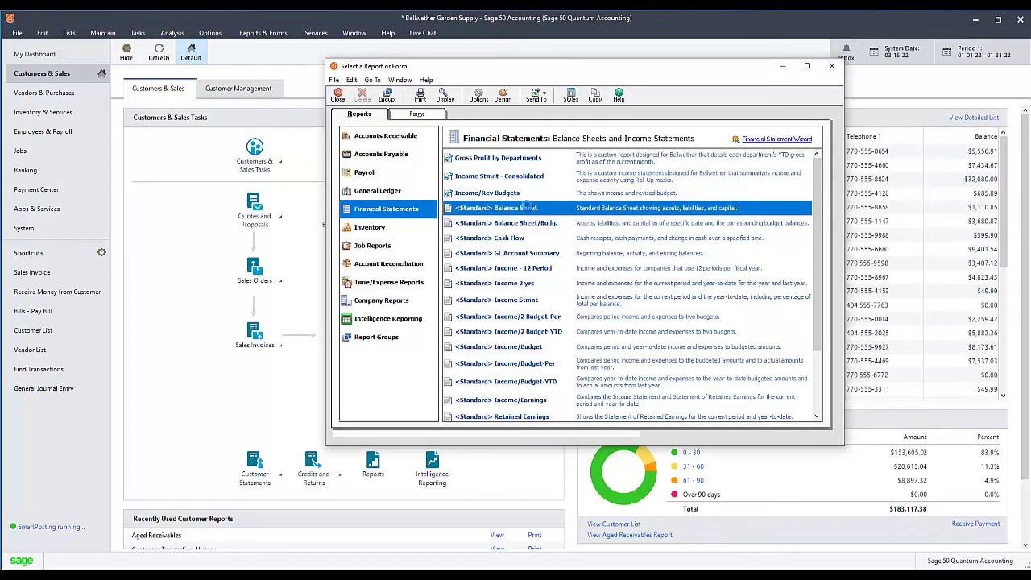
{"action": "double_click", "coordinate": [530, 209]}
{"action": "left_click", "coordinate": [457, 279]}
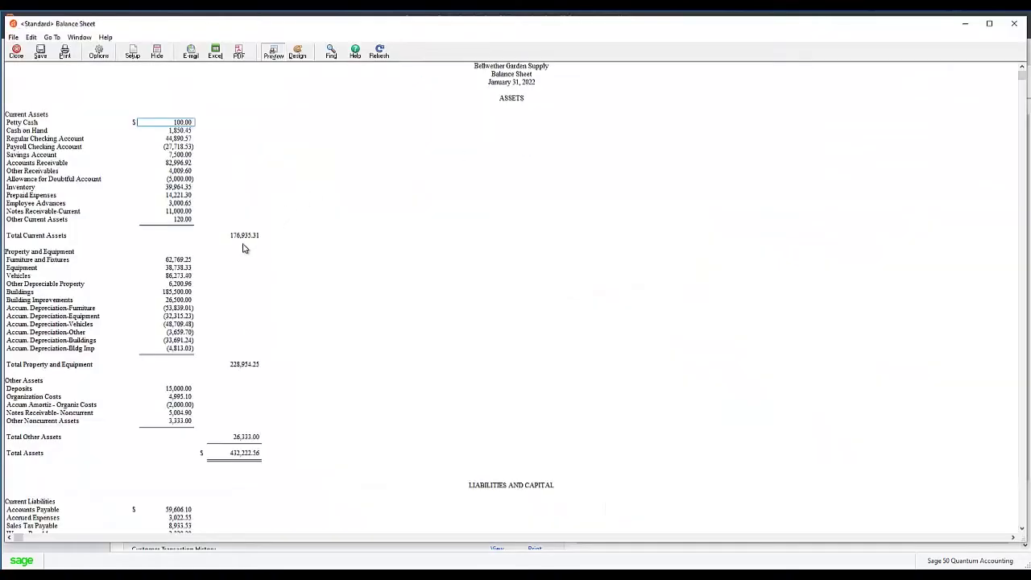
{"action": "scroll", "coordinate": [244, 248], "scroll_direction": "down", "scroll_amount": 5}
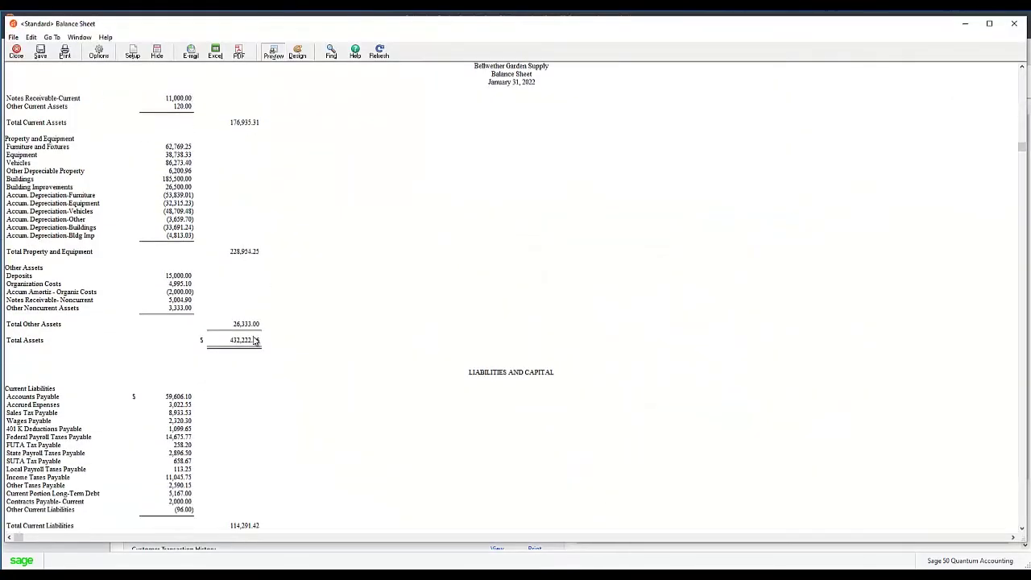
{"action": "scroll", "coordinate": [263, 341], "scroll_direction": "down", "scroll_amount": 2}
{"action": "scroll", "coordinate": [263, 340], "scroll_direction": "down", "scroll_amount": 5}
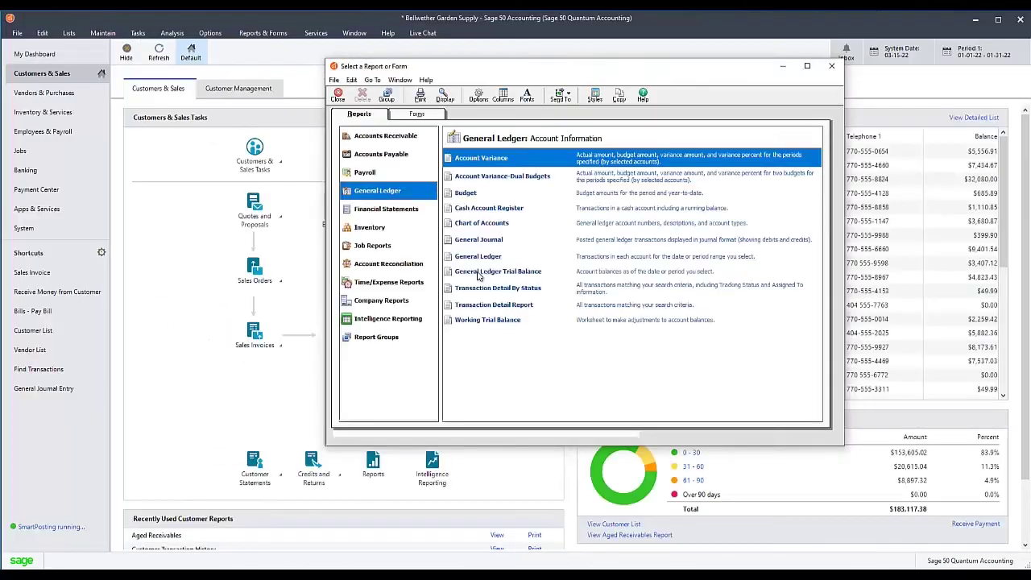
- Display the General Ledger Trial Balance, review its debit and credit totals, and close the report
{"action": "left_click", "coordinate": [479, 273]}
{"action": "double_click", "coordinate": [478, 272]}
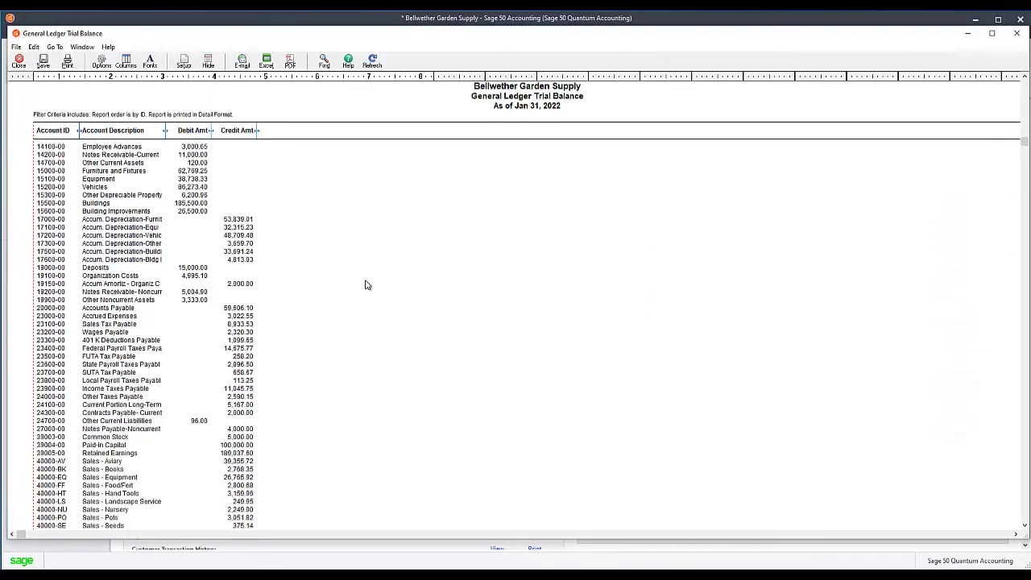
{"action": "scroll", "coordinate": [365, 284], "scroll_direction": "down", "scroll_amount": 10}
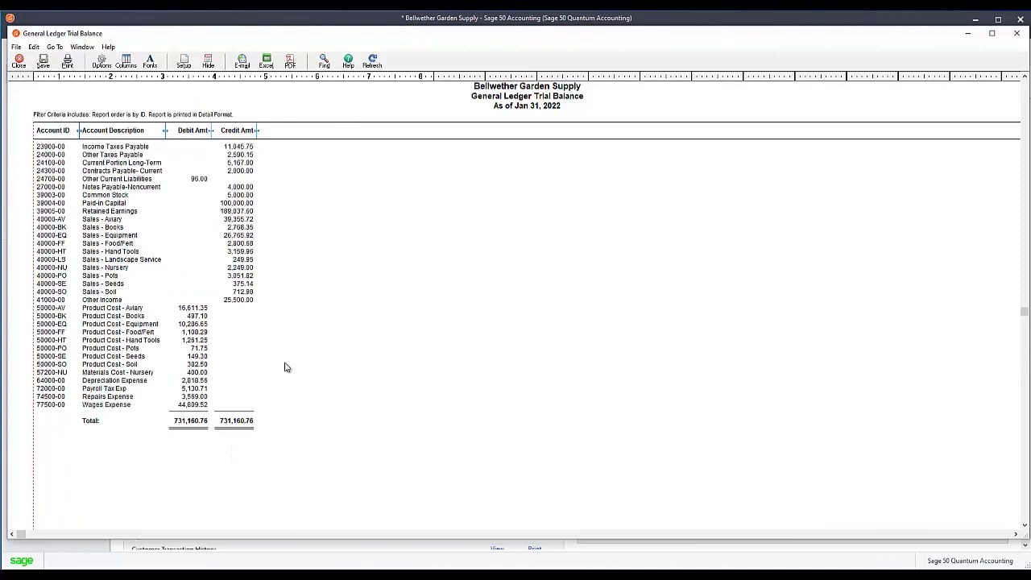
{"action": "left_click", "coordinate": [18, 60]}
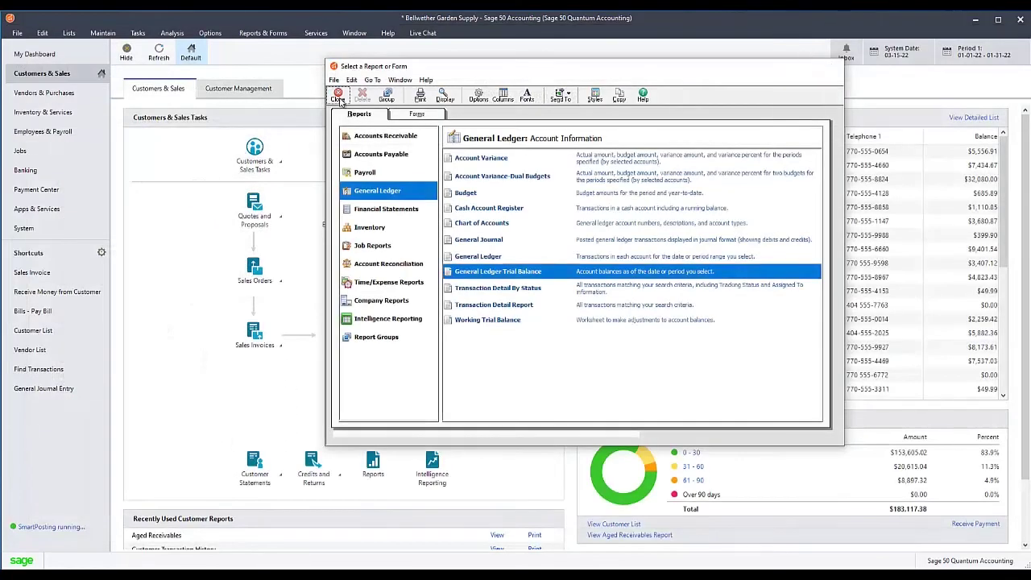